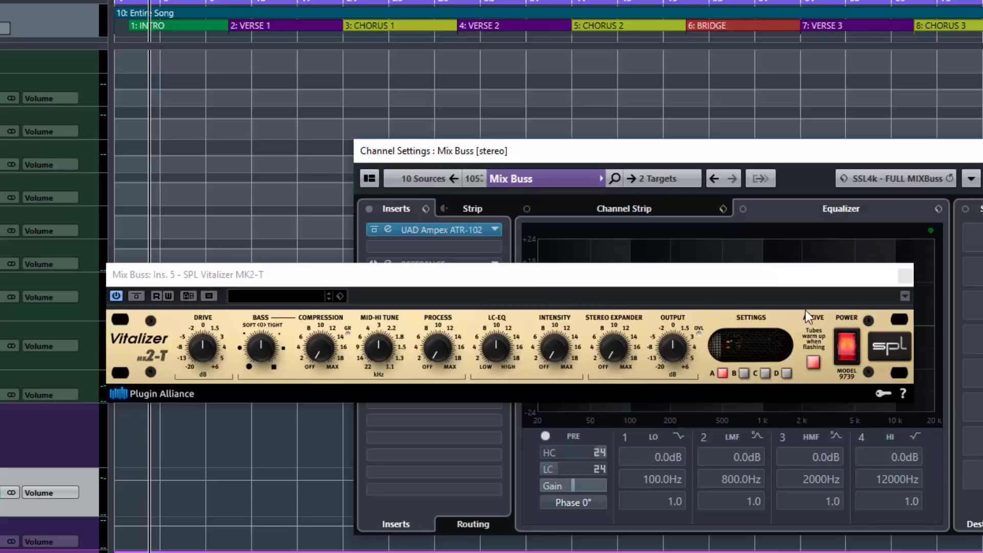
Switch through the Vitalizer's other stored settings slots, return to slot A, and nudge the plug-in window aside
click(747, 373)
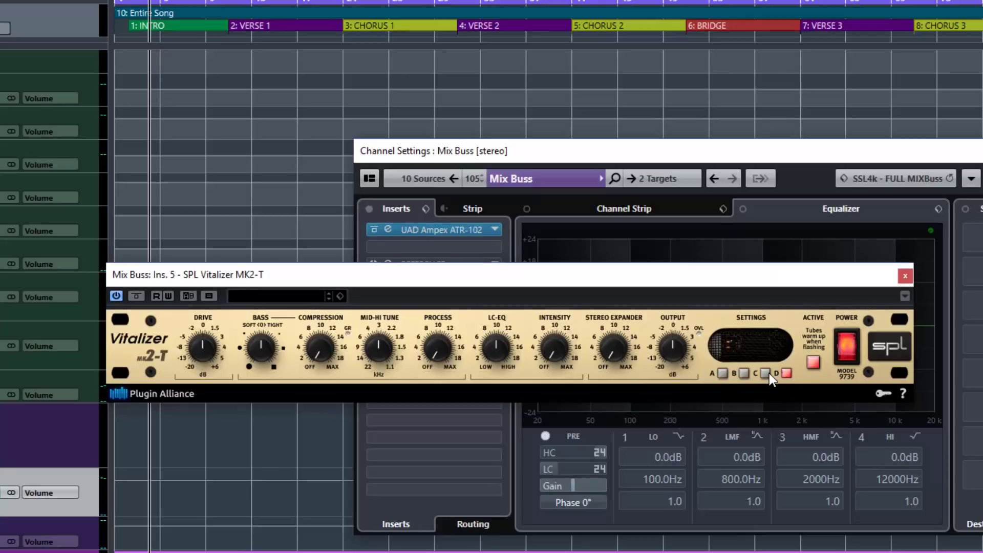
click(721, 372)
drag(463, 274, 469, 275)
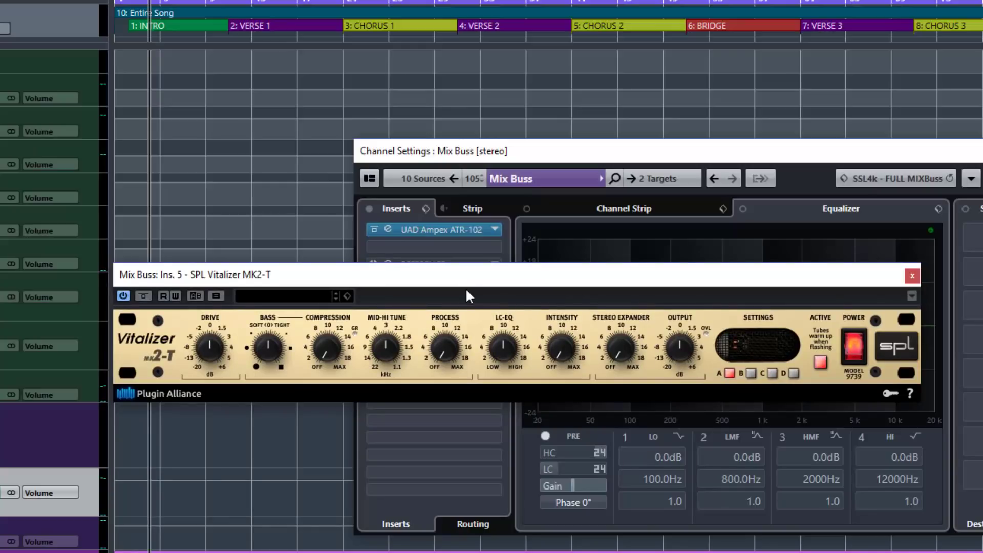
Play the song from Verse 1, raise the Vitalizer's Process to about 10, and toggle the unit's Active state to compare
key(space)
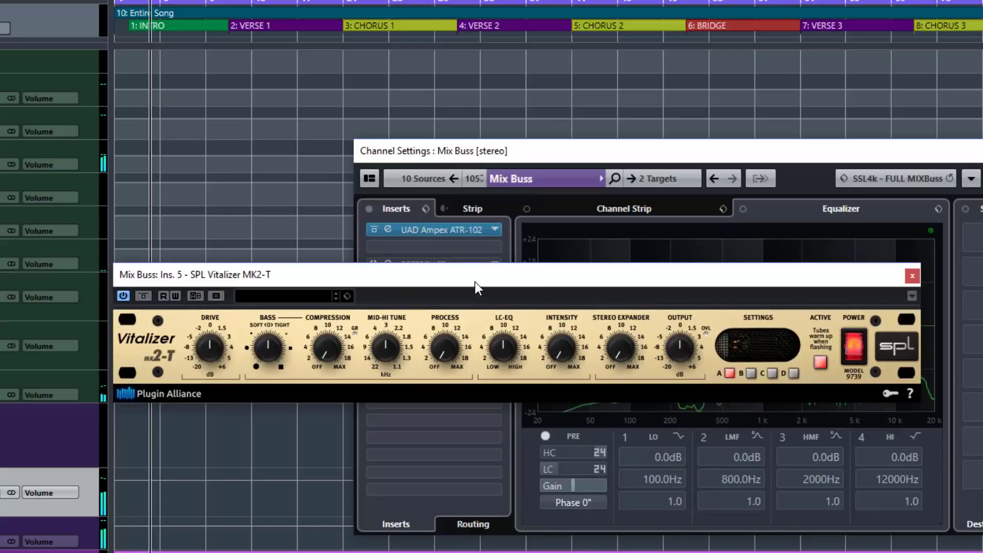
click(257, 80)
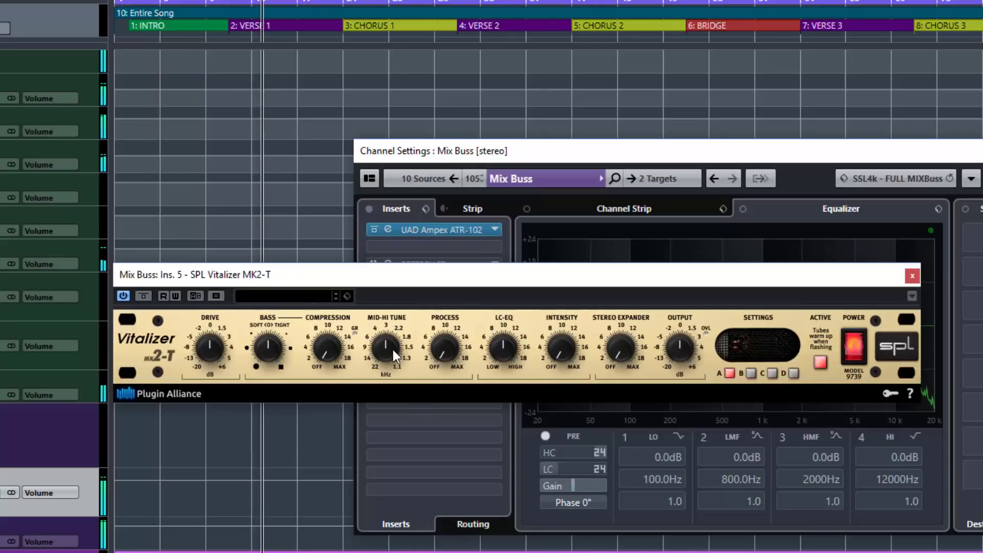
drag(445, 357, 443, 287)
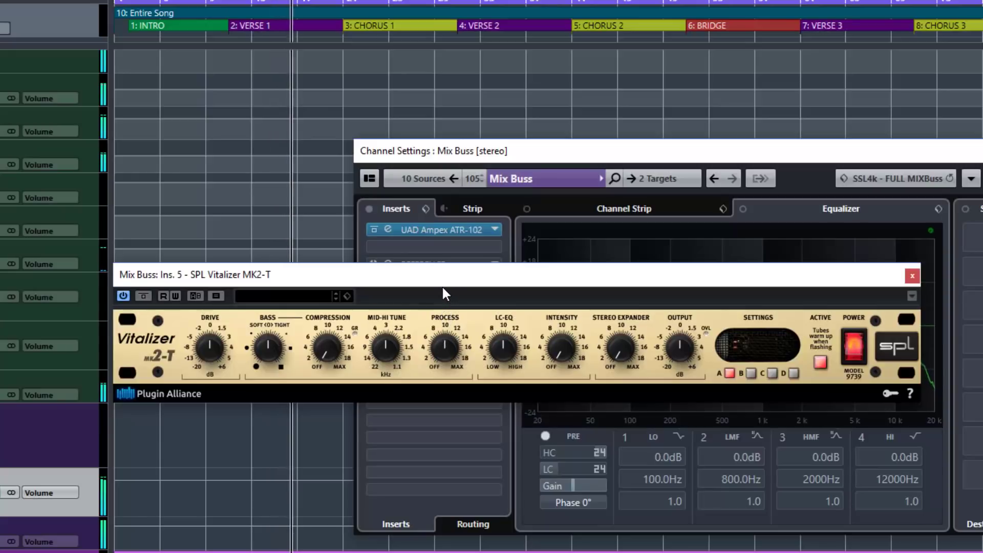
click(819, 362)
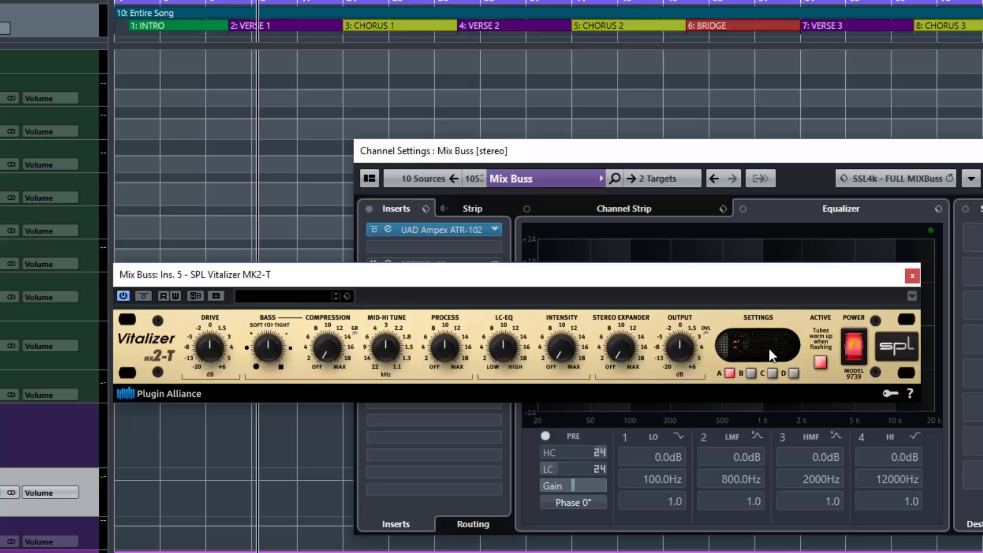
Play the mix and sweep Bass from fully Tight to fully Soft to audition both extremes
key(space)
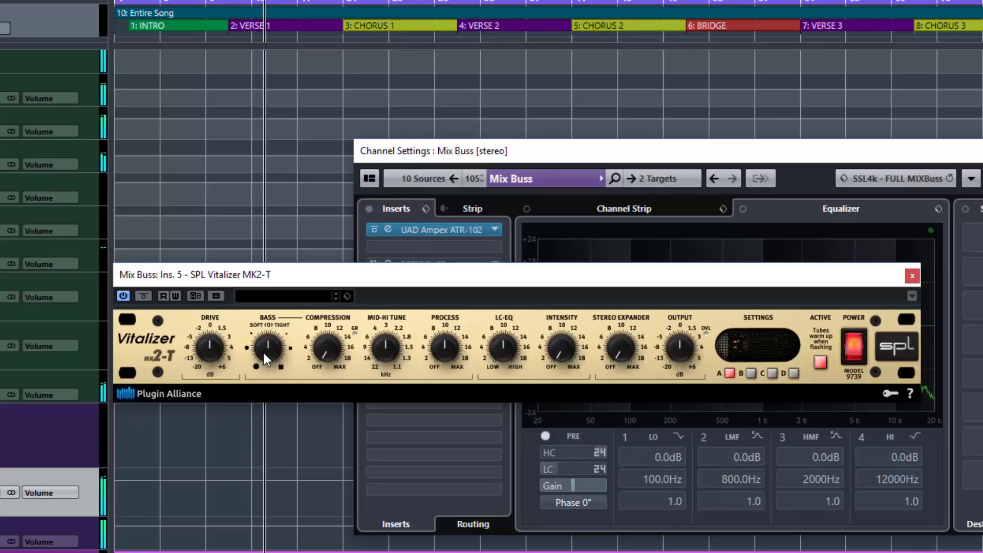
drag(263, 354, 262, 276)
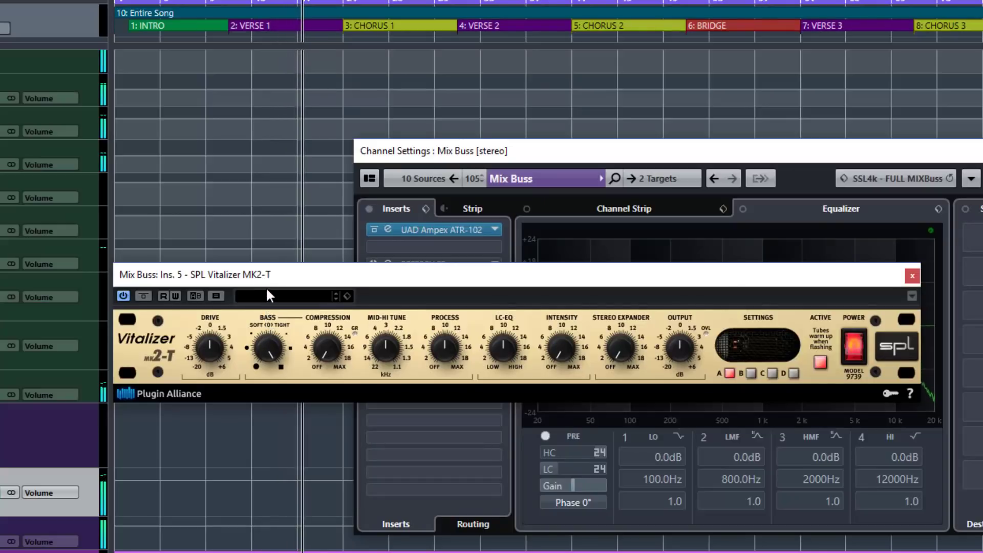
drag(277, 346, 270, 430)
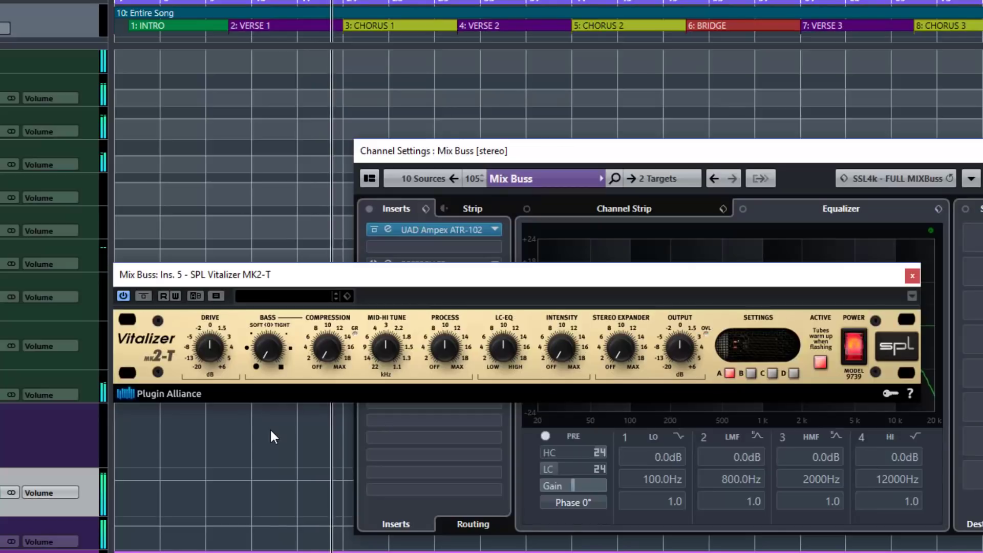
mouse_move(270, 428)
mouse_down()
mouse_move(258, 281)
mouse_move(275, 429)
mouse_up()
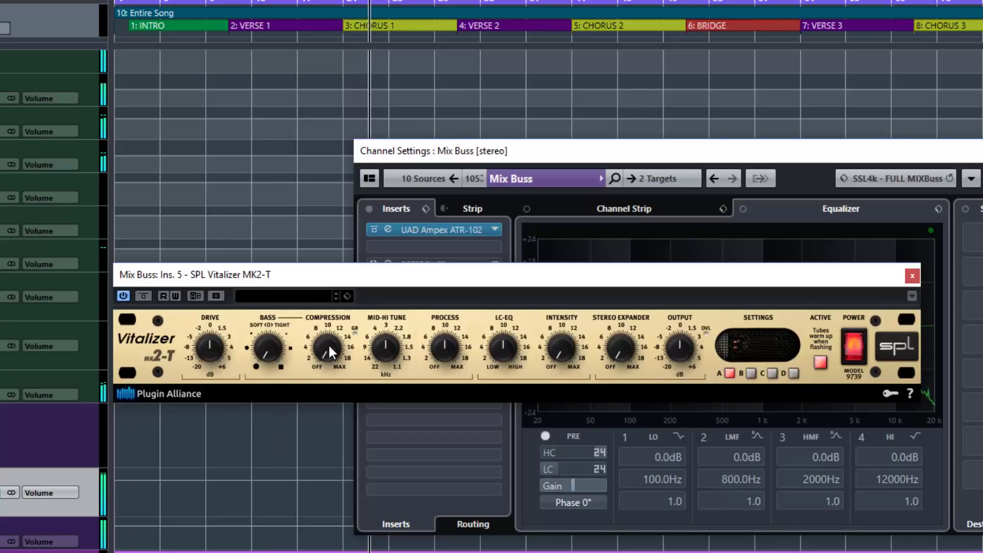
Set Bass fully to Tight with moderate Compression, and compare the result with the unit bypassed
drag(328, 343, 318, 285)
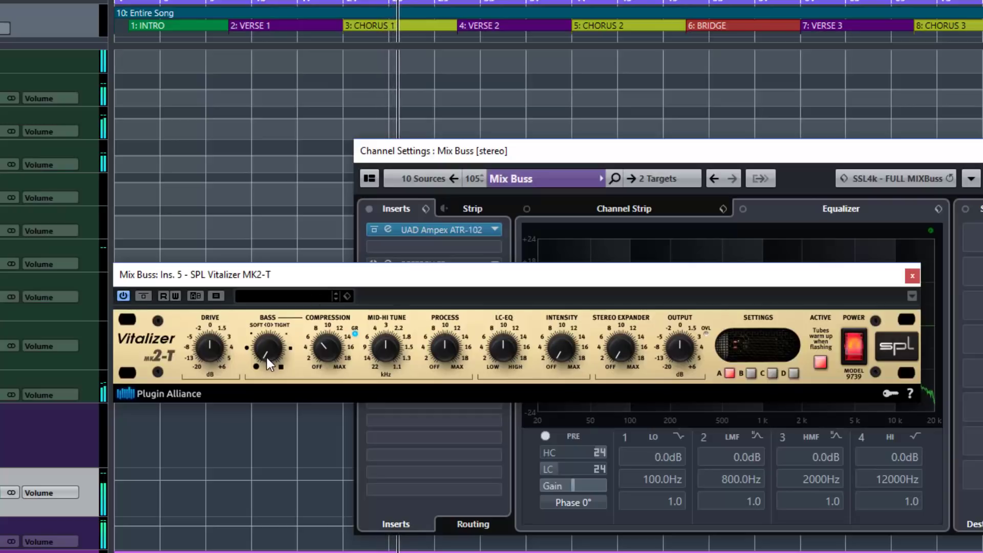
click(819, 363)
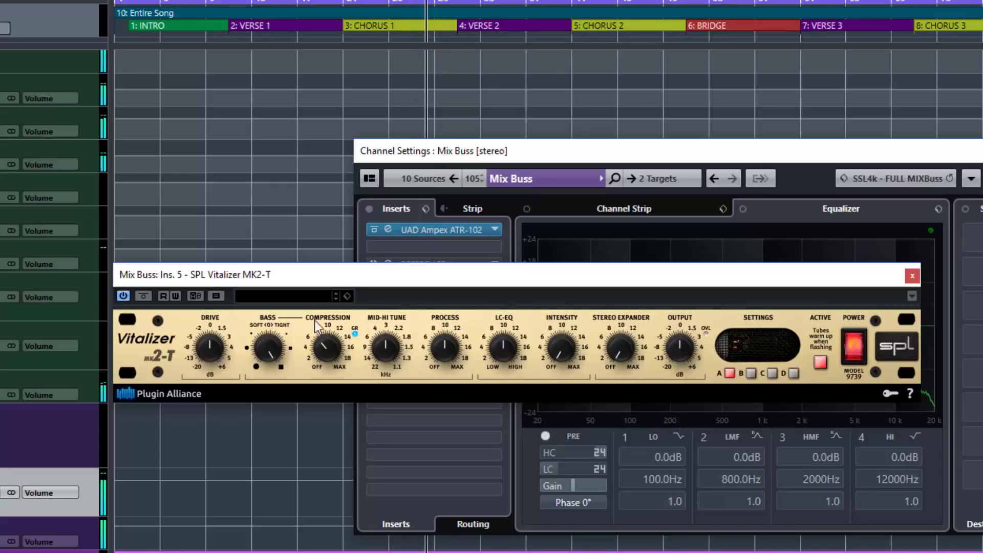
drag(326, 347, 326, 357)
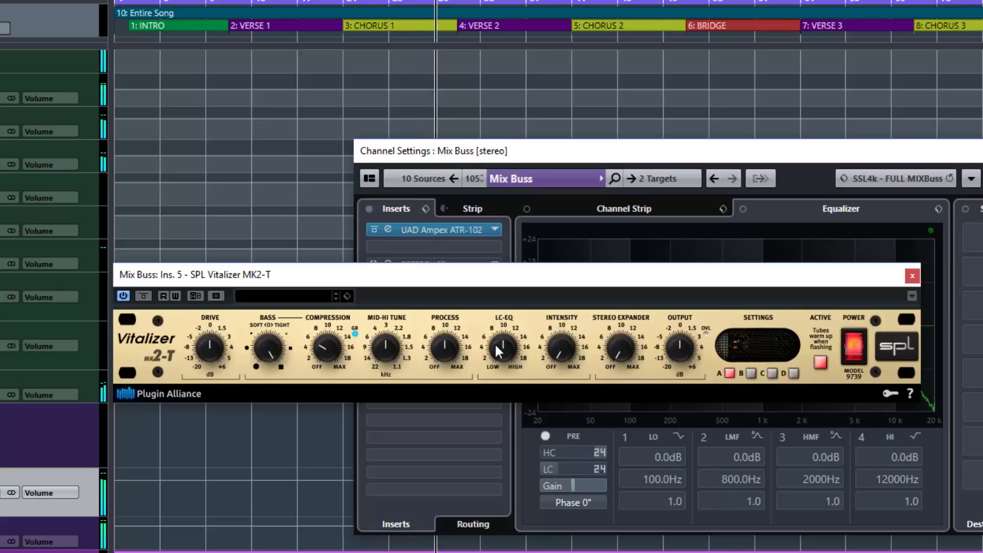
click(823, 360)
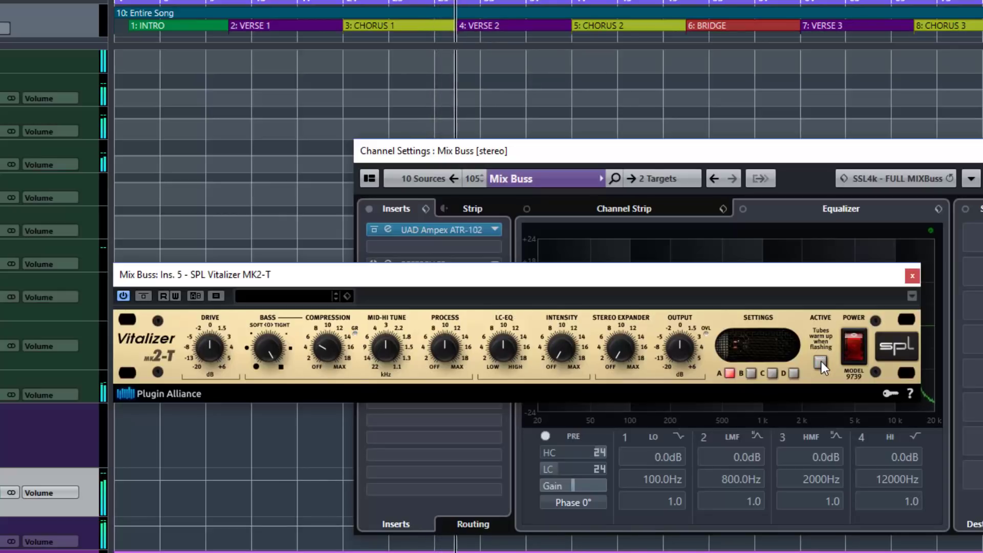
click(822, 362)
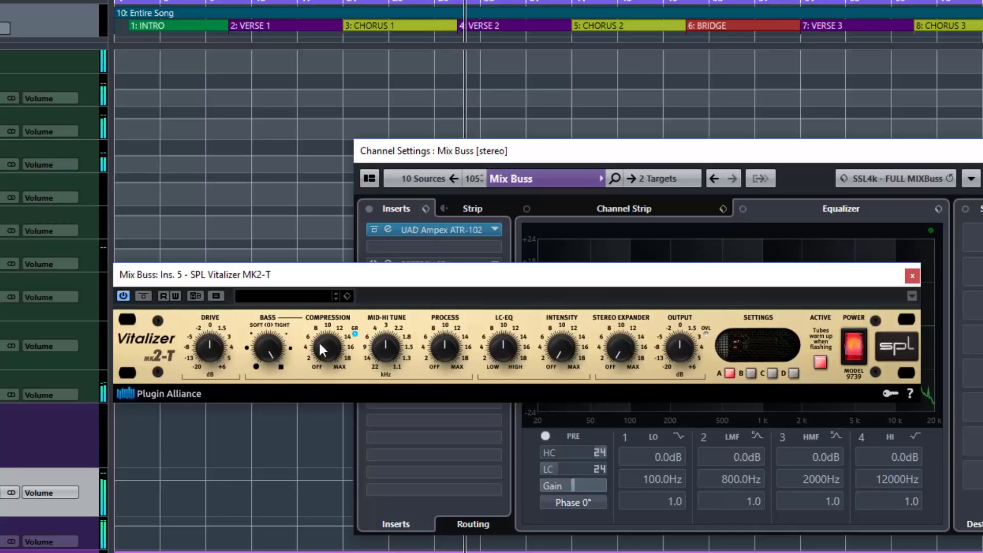
Ease Bass back to a moderately Tight setting, lower Compression to about 4, and compare against bypass
mouse_move(271, 342)
mouse_down()
mouse_move(269, 434)
mouse_move(262, 361)
mouse_up()
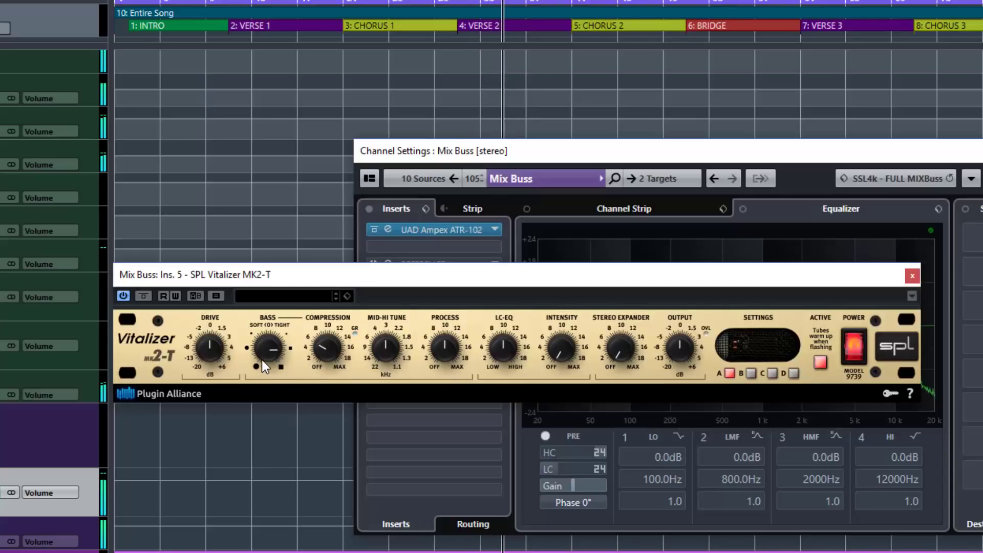
drag(324, 345, 323, 351)
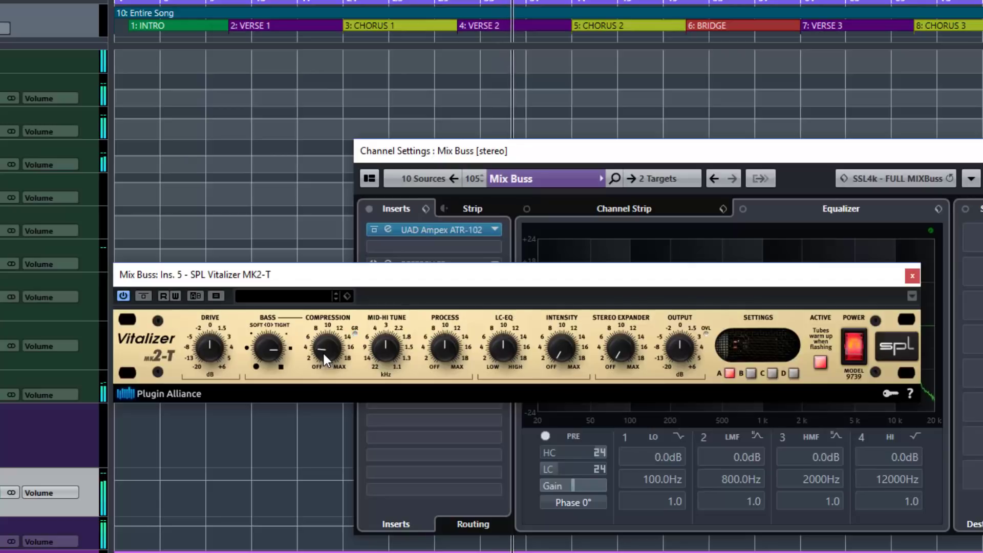
click(820, 362)
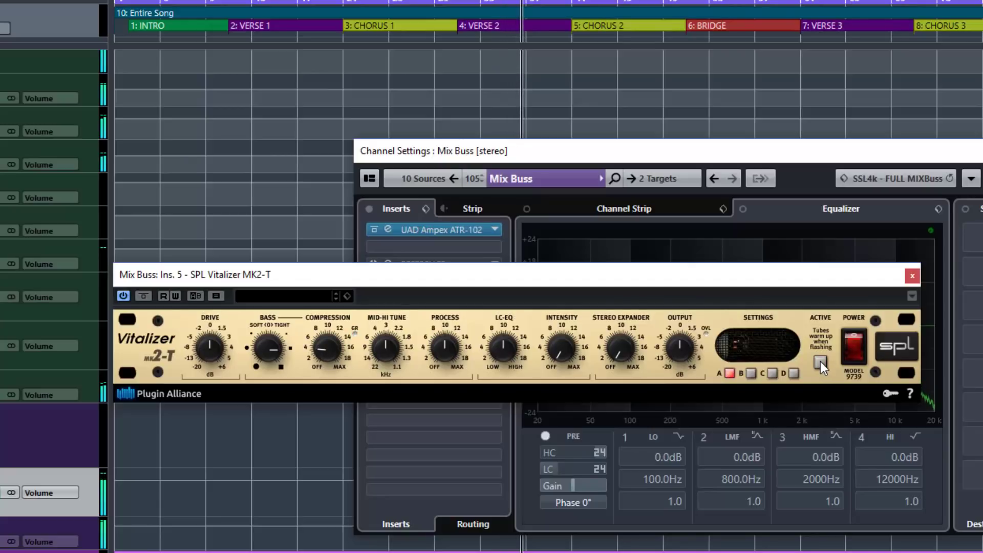
click(821, 362)
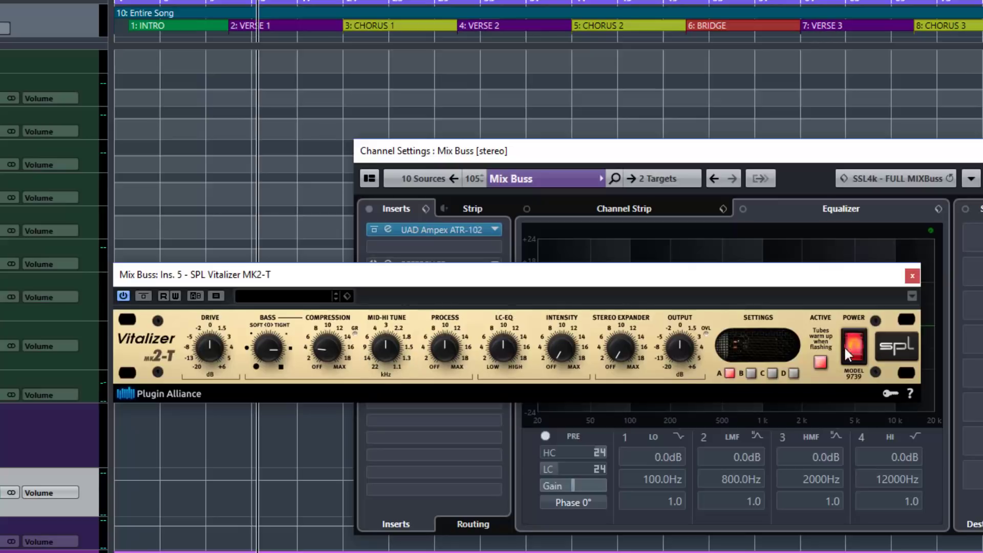
Sweep Mid-Hi Tune across its range during playback, set it to about 1.8 kHz, and compare against bypass
key(space)
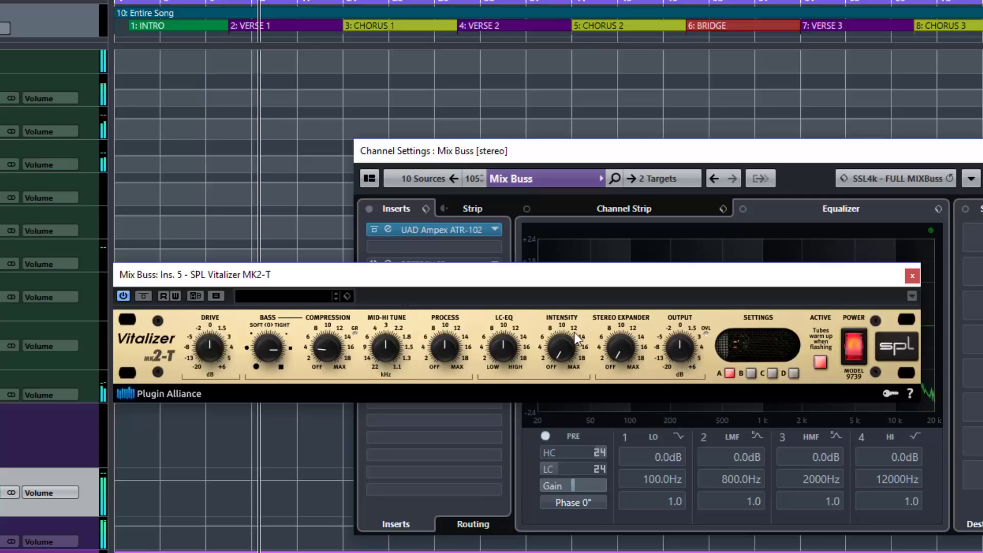
drag(384, 352, 384, 280)
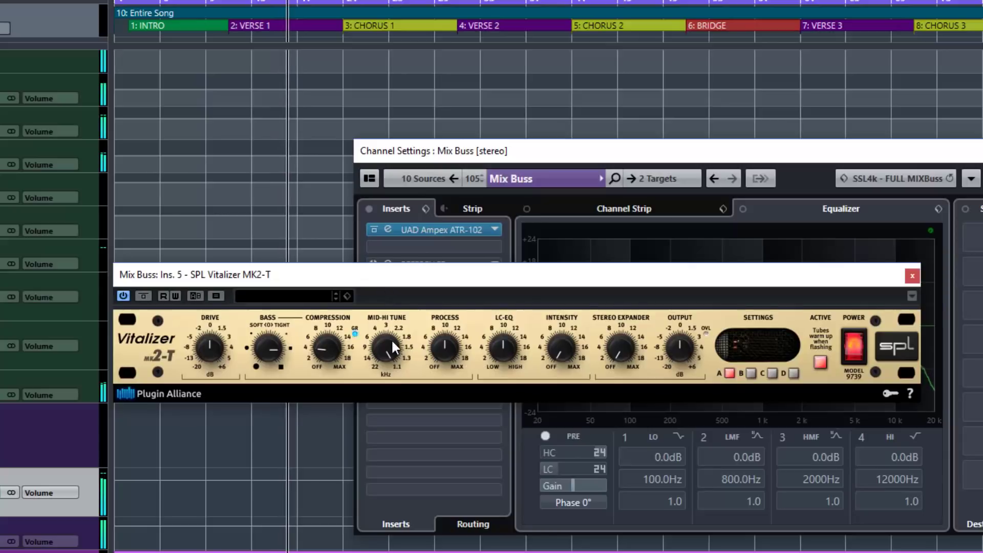
drag(385, 348, 393, 492)
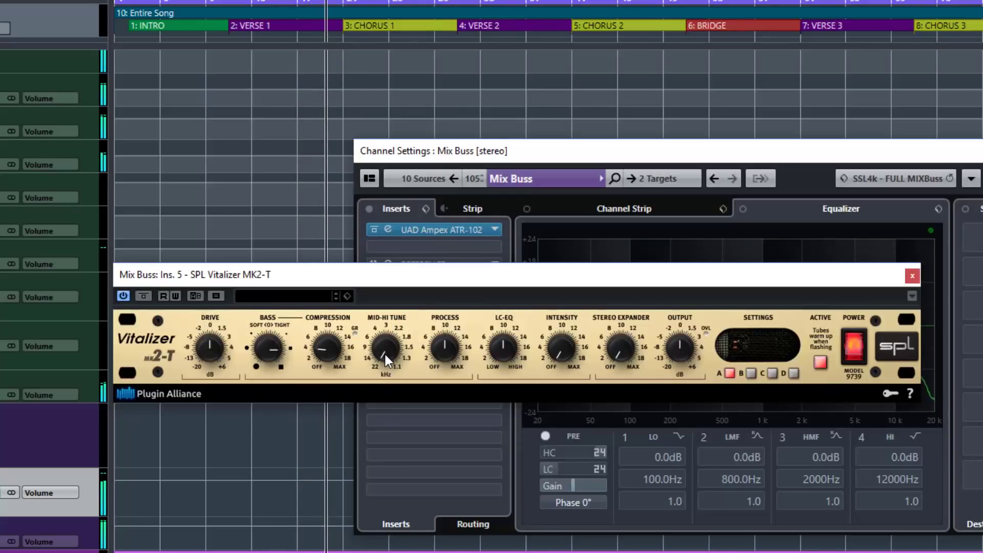
drag(385, 354, 374, 252)
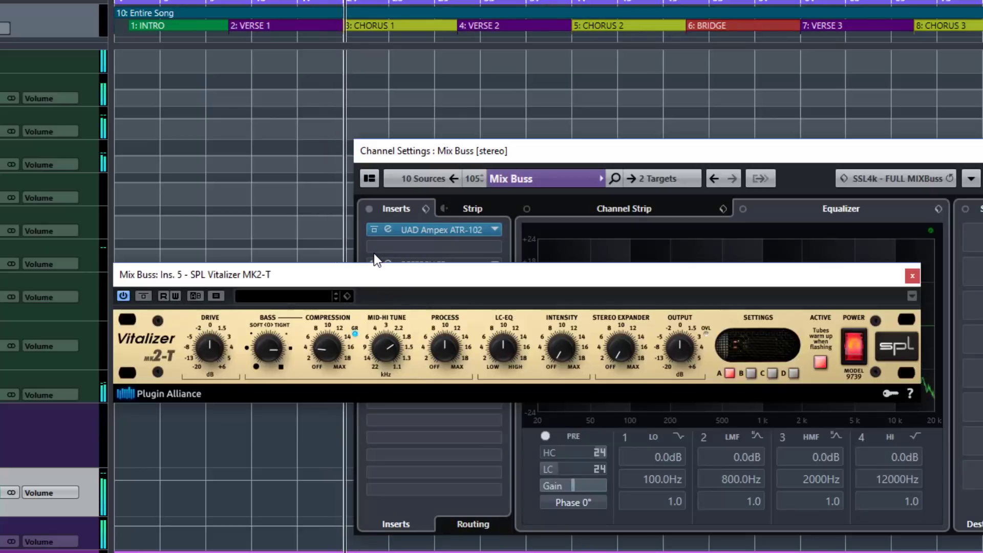
click(821, 362)
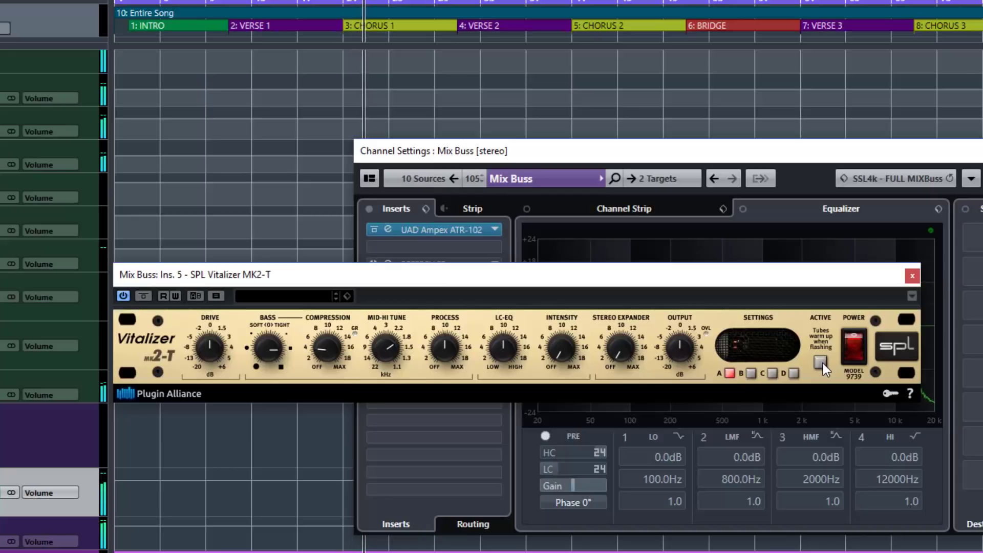
click(822, 364)
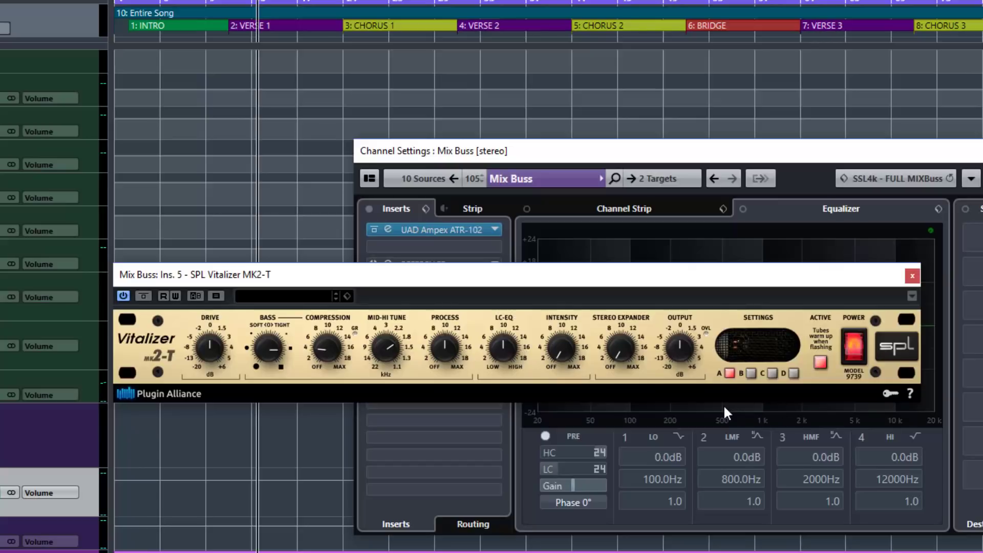
During playback, raise Intensity to about 10, audition LC-EQ at both extremes, leave it fully Low, and compare against bypass
key(space)
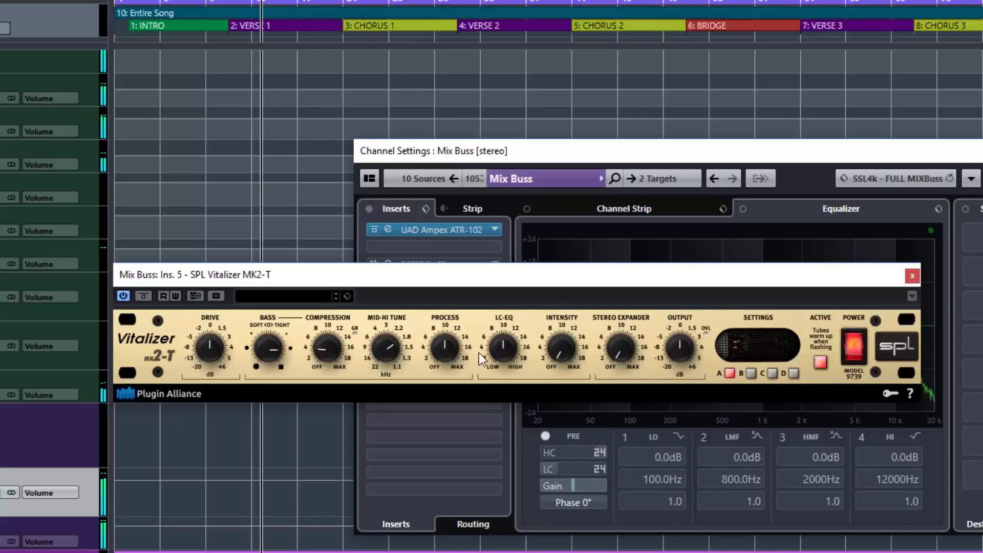
drag(561, 348, 558, 289)
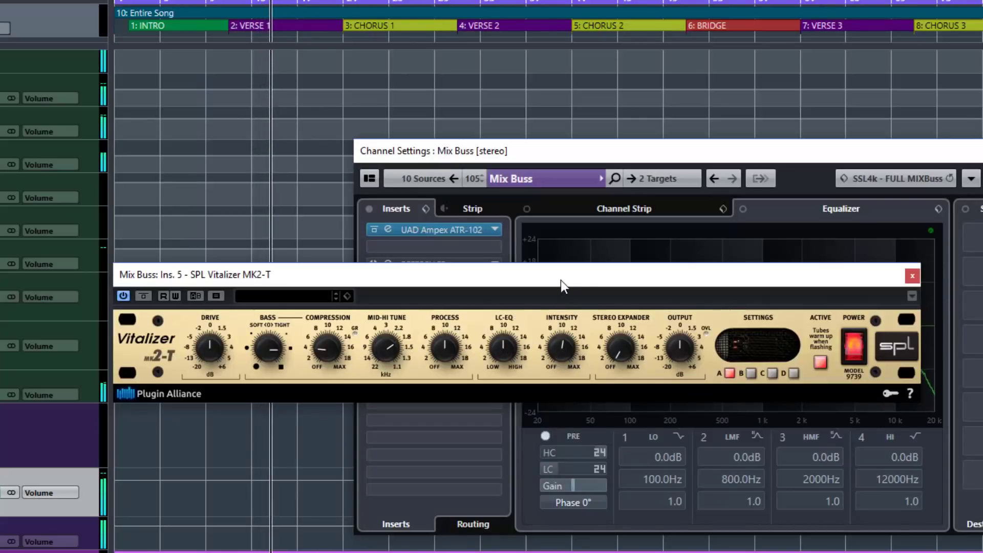
drag(504, 349, 498, 418)
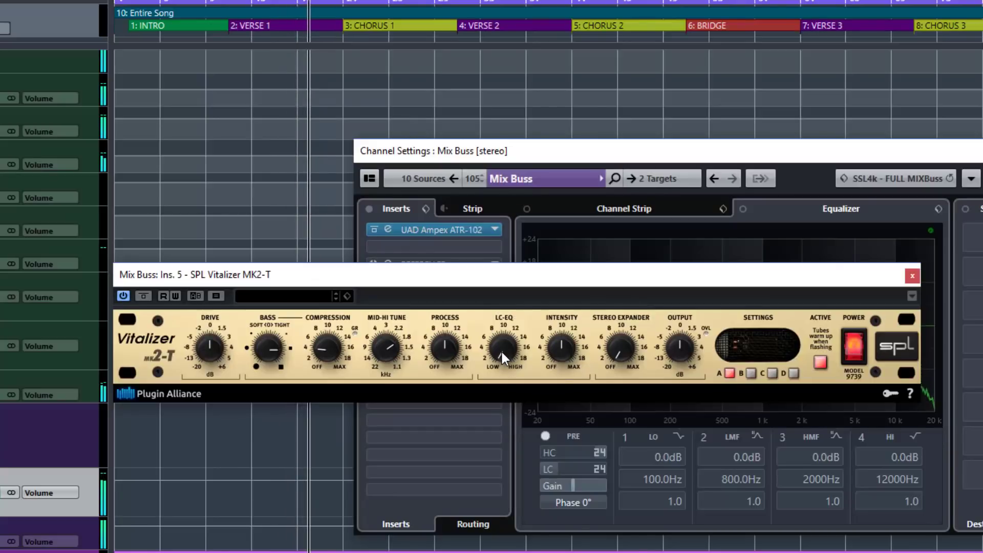
drag(501, 350, 511, 218)
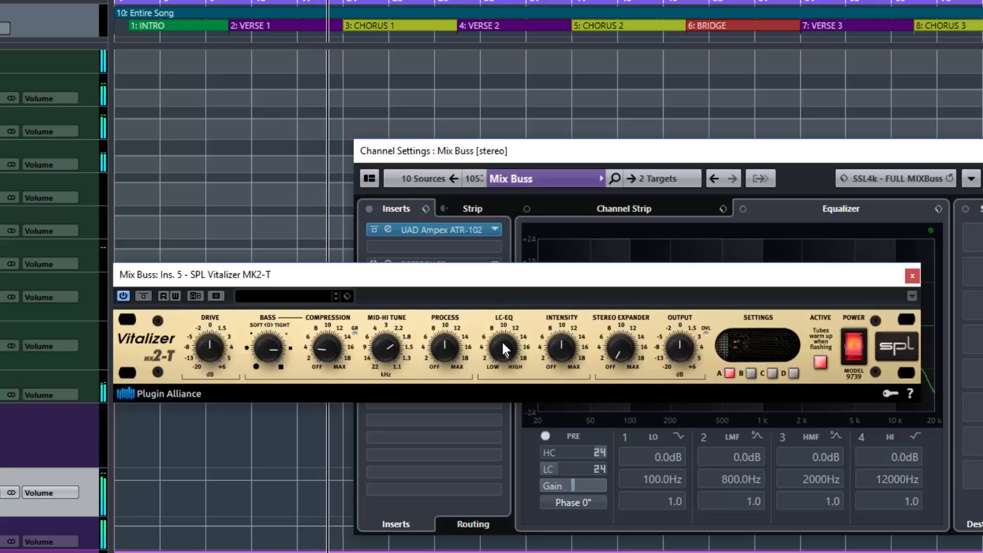
drag(504, 360, 487, 467)
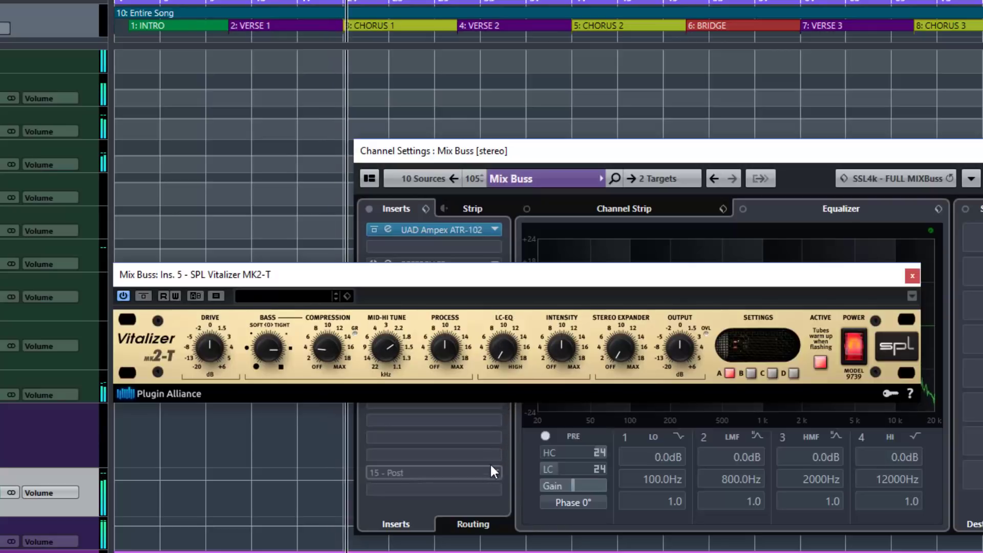
drag(506, 348, 500, 373)
click(820, 363)
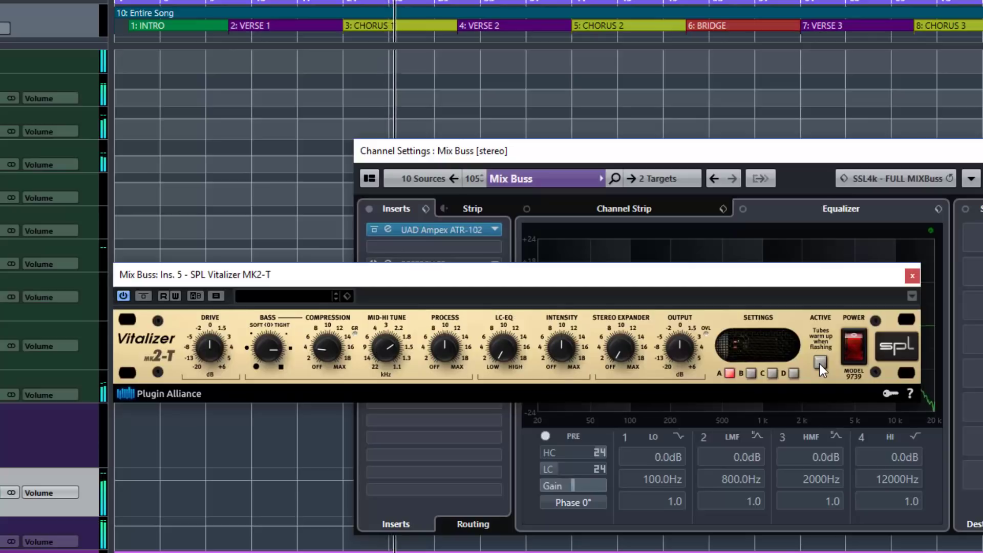
click(820, 364)
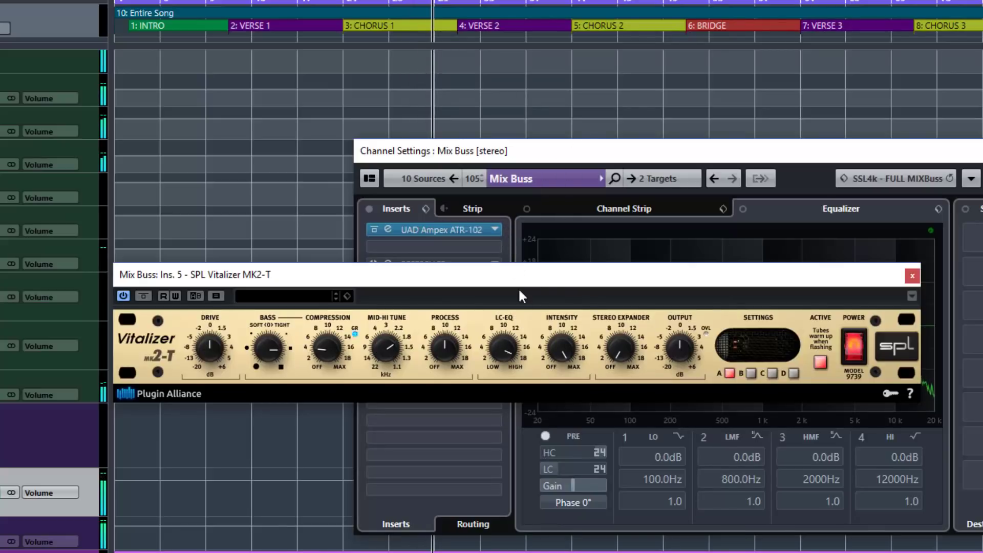
Bring Intensity down from maximum to just above 10 with LC-EQ at Low, and bypass the unit for comparison
drag(554, 337, 556, 374)
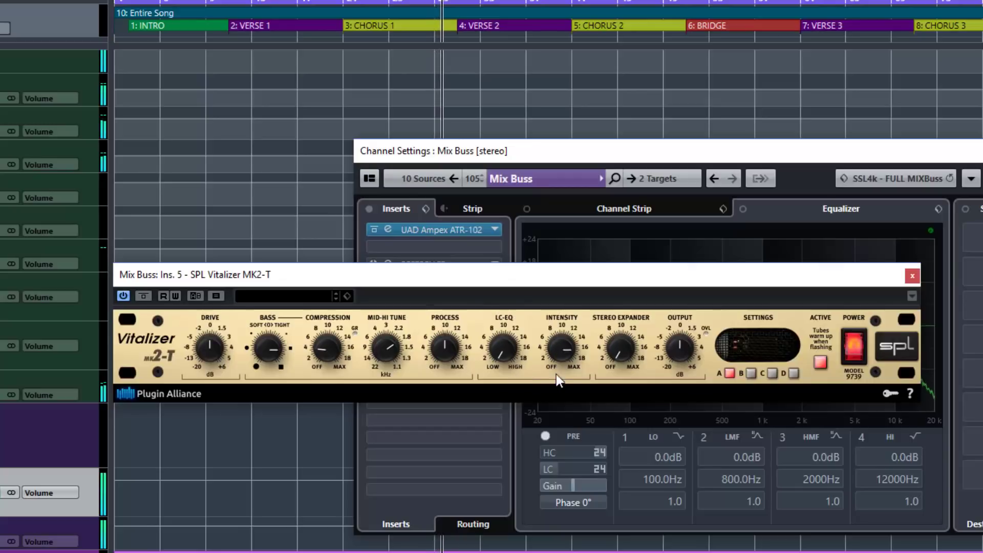
drag(545, 454, 548, 395)
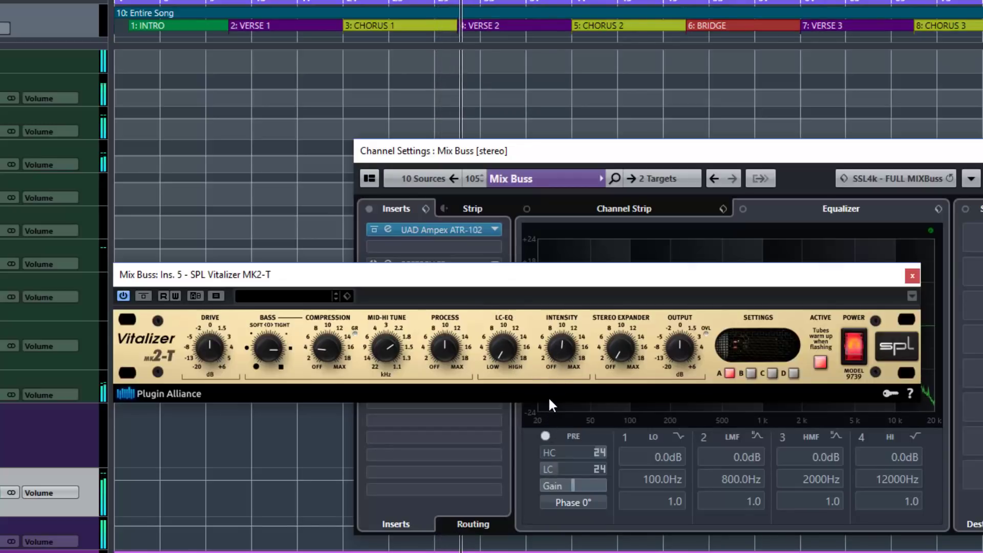
click(821, 363)
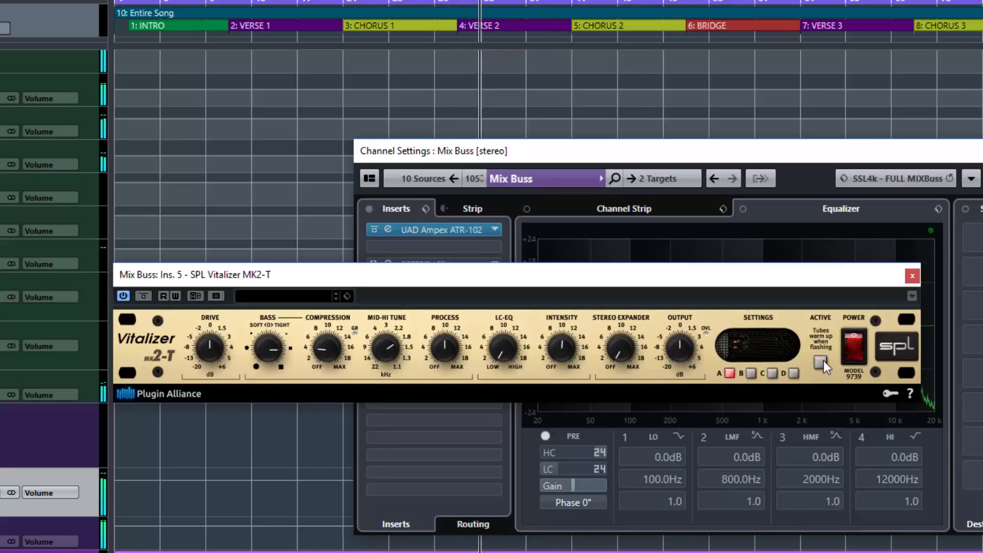
Reactivate the unit, then during playback sweep Stereo Expander from Off to maximum and back, leaving it at about 7
click(821, 362)
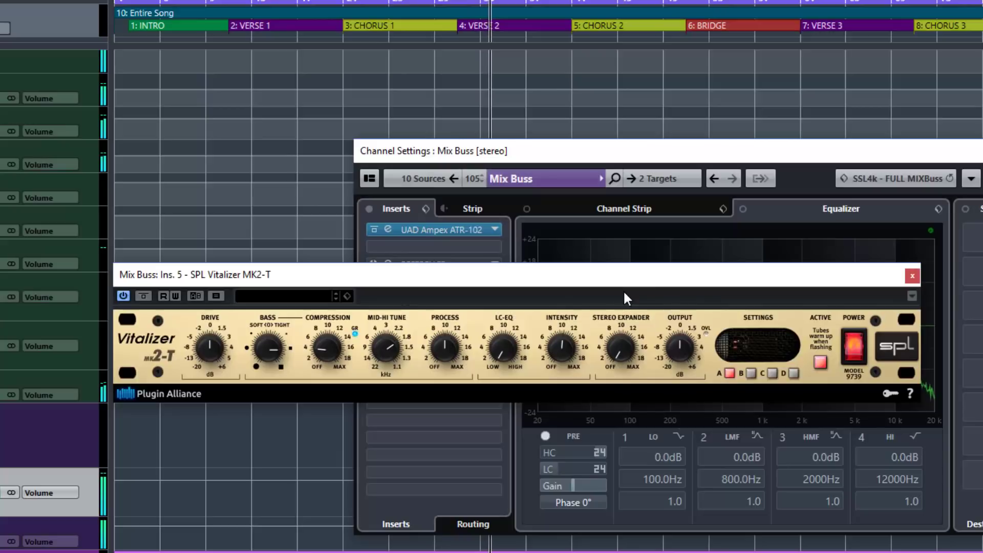
key(space)
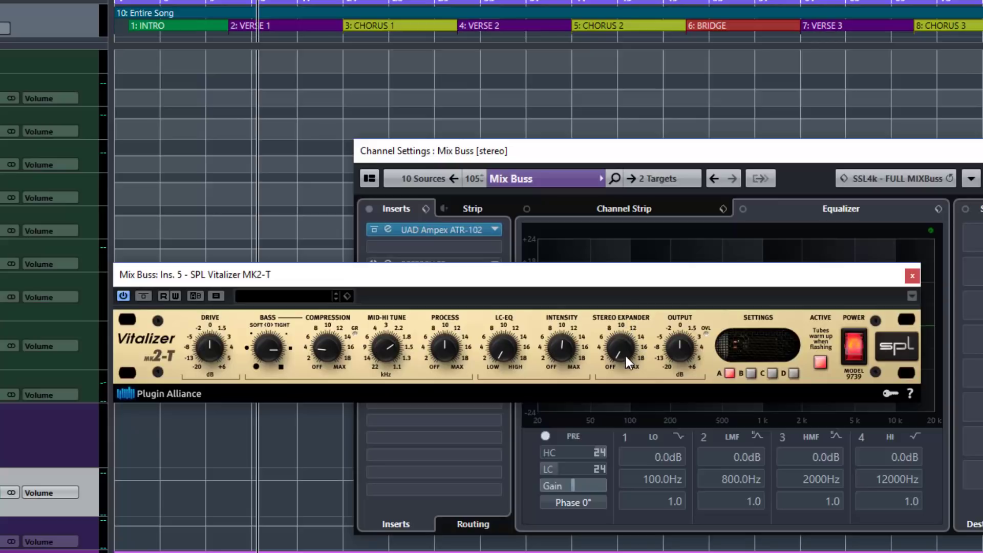
key(space)
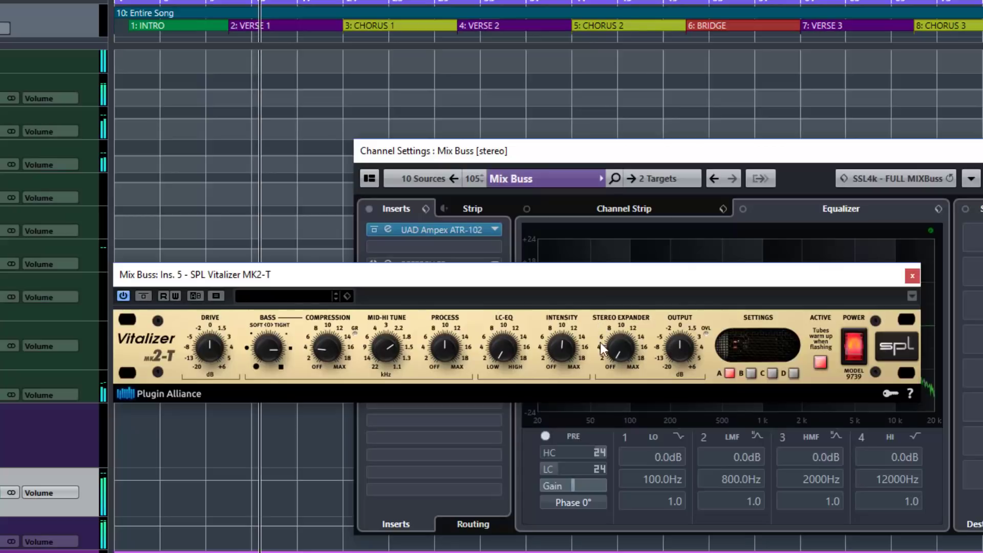
drag(621, 346, 608, 208)
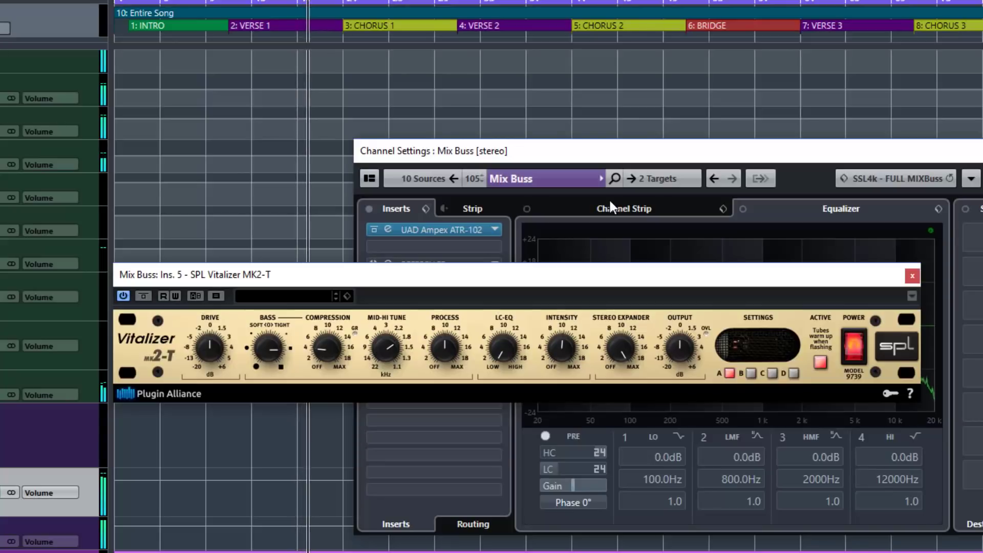
drag(609, 199, 613, 369)
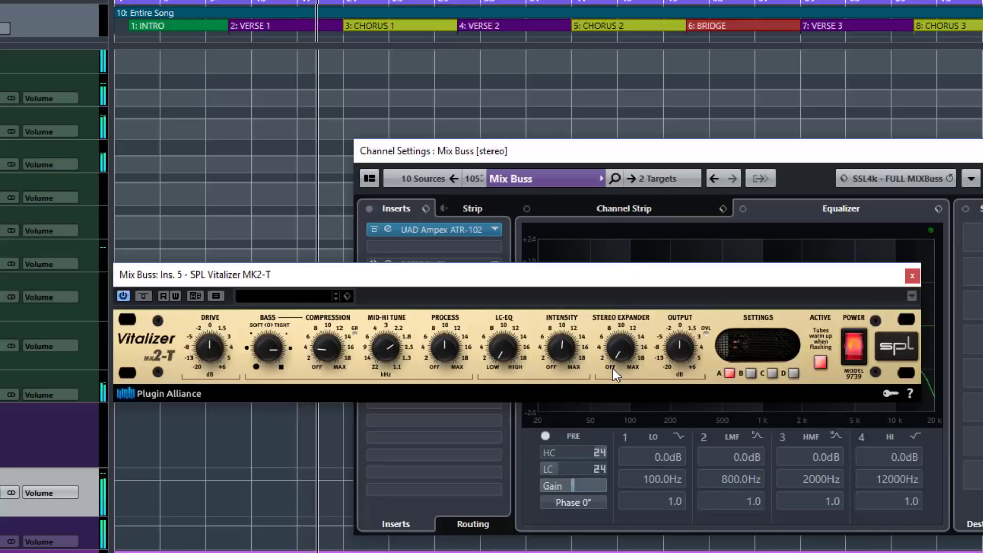
drag(615, 326, 610, 288)
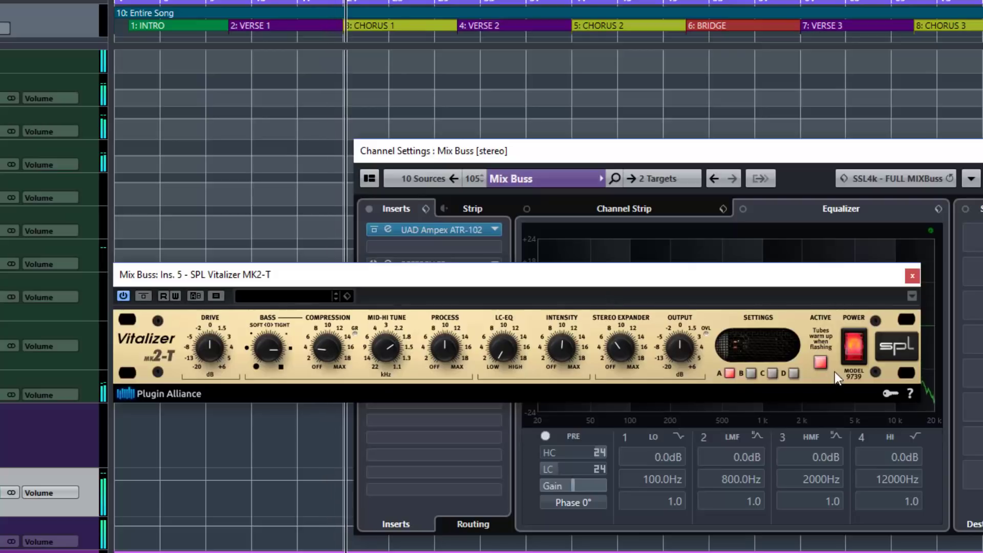
Compare the Stereo Expander setting against bypass twice during playback, leaving the unit active
click(820, 362)
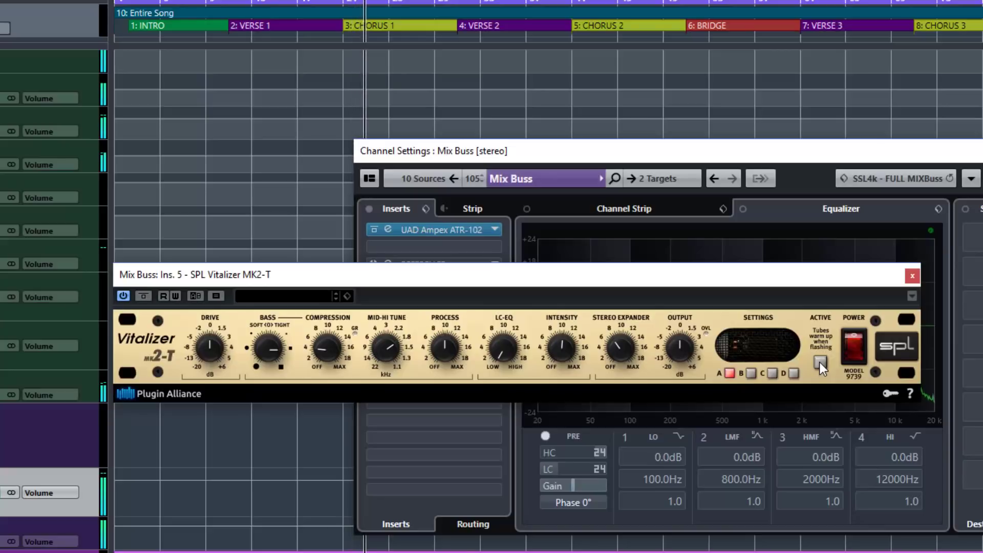
click(820, 362)
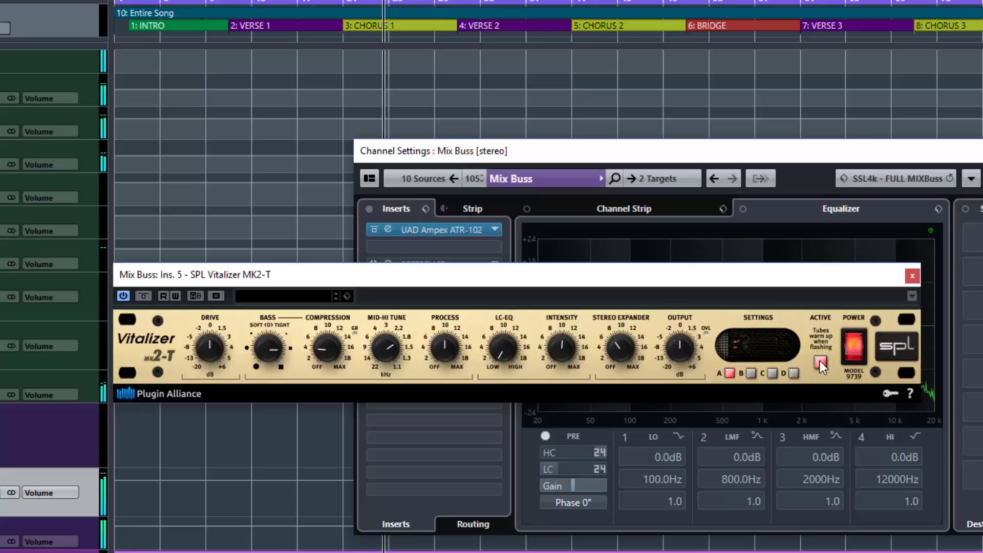
click(820, 361)
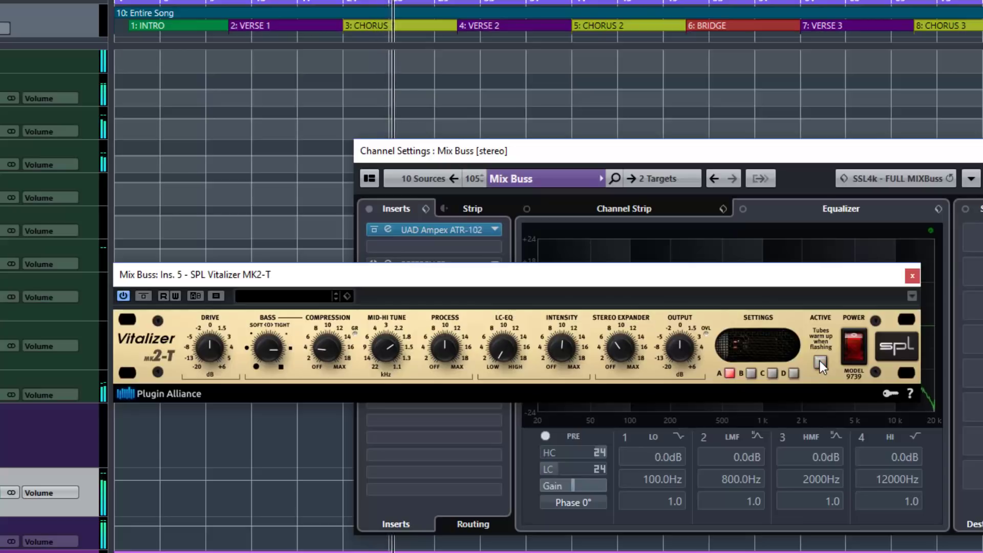
click(819, 362)
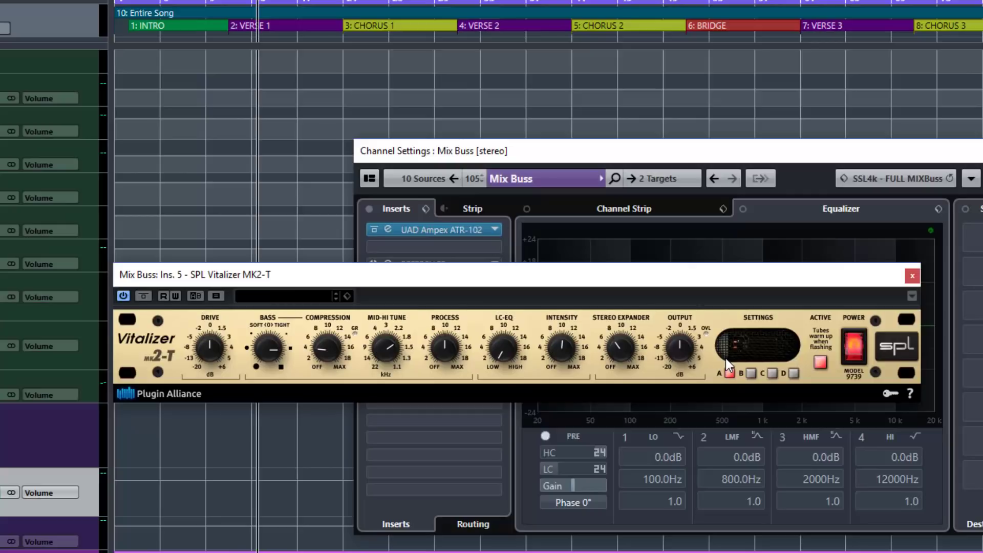
During playback, audition Drive at its +6 dB maximum and turn it back down
key(space)
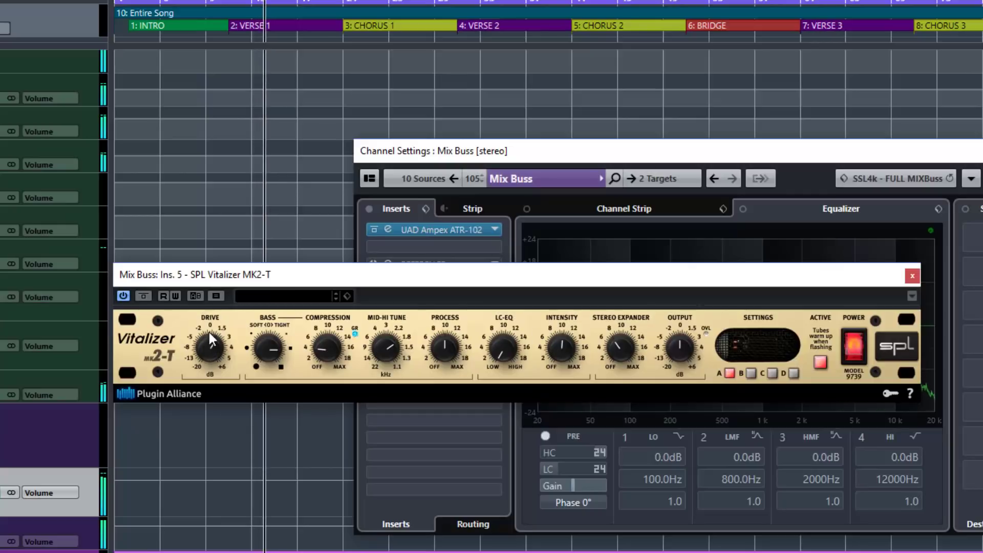
drag(208, 331, 217, 287)
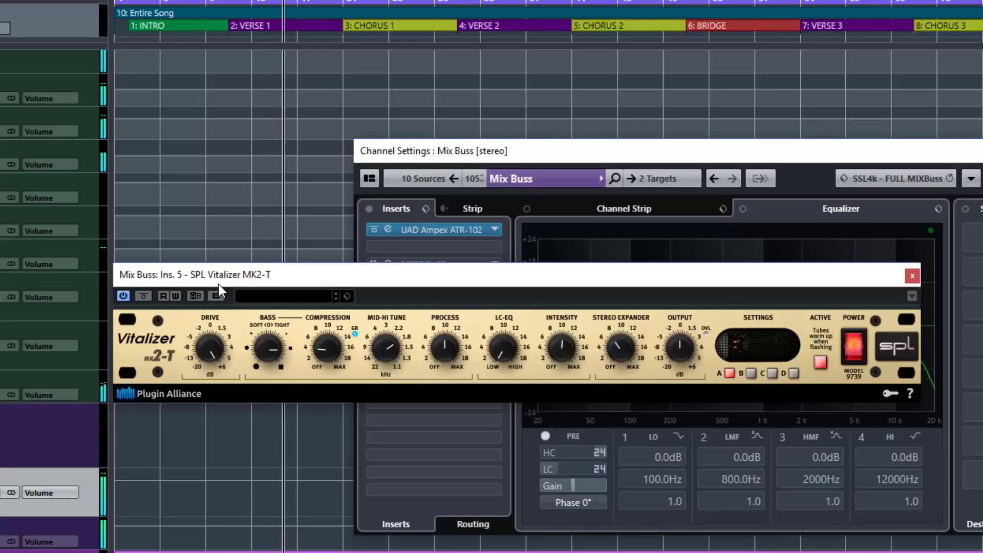
drag(219, 284, 228, 430)
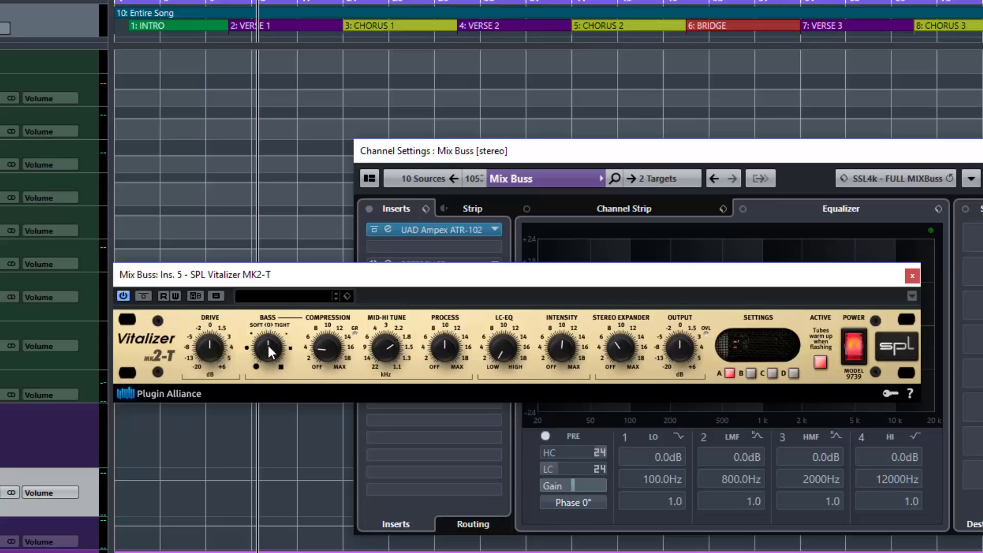
Demonstrate how Bass and Process interact, leave Bass moderately Tight with Process at about 3, and start playback
drag(265, 370, 268, 412)
drag(271, 311, 295, 312)
drag(443, 348, 454, 286)
drag(452, 379, 445, 395)
mouse_move(276, 353)
mouse_down()
mouse_move(269, 298)
mouse_move(282, 352)
mouse_up()
drag(274, 344, 277, 342)
key(space)
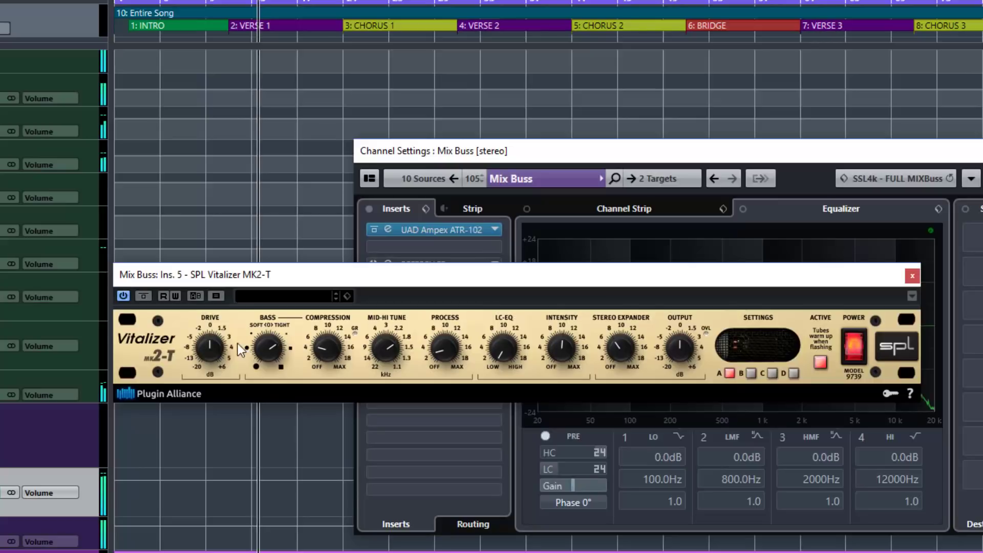
During playback, move Bass from centre to fully Tight, raise Process to maximum, and lower Process to about 4
drag(278, 335, 268, 365)
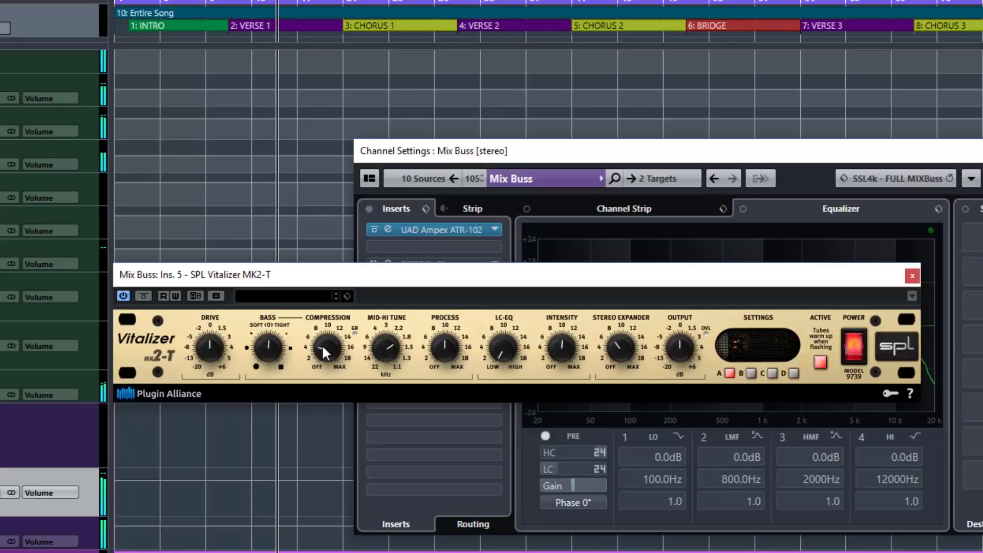
drag(270, 353, 272, 290)
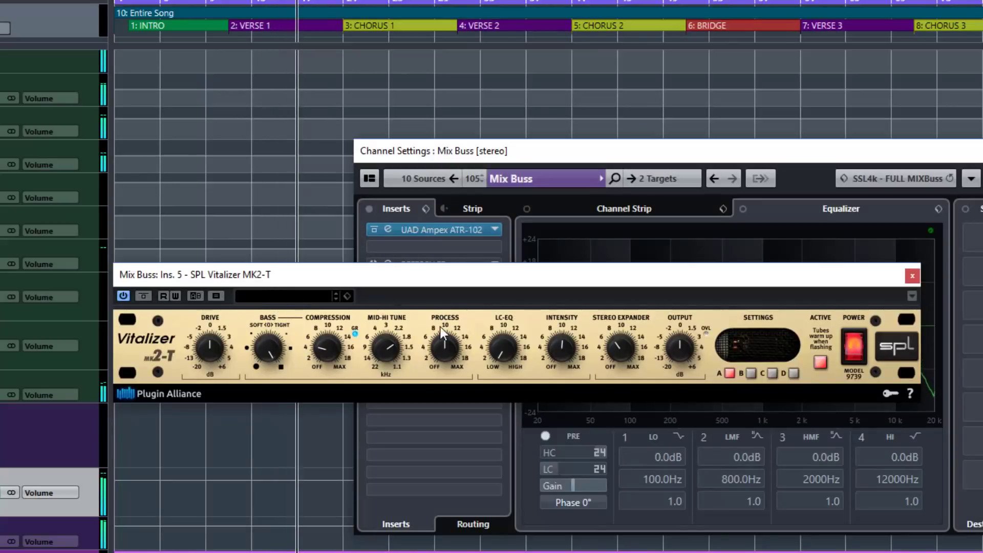
drag(451, 352, 435, 279)
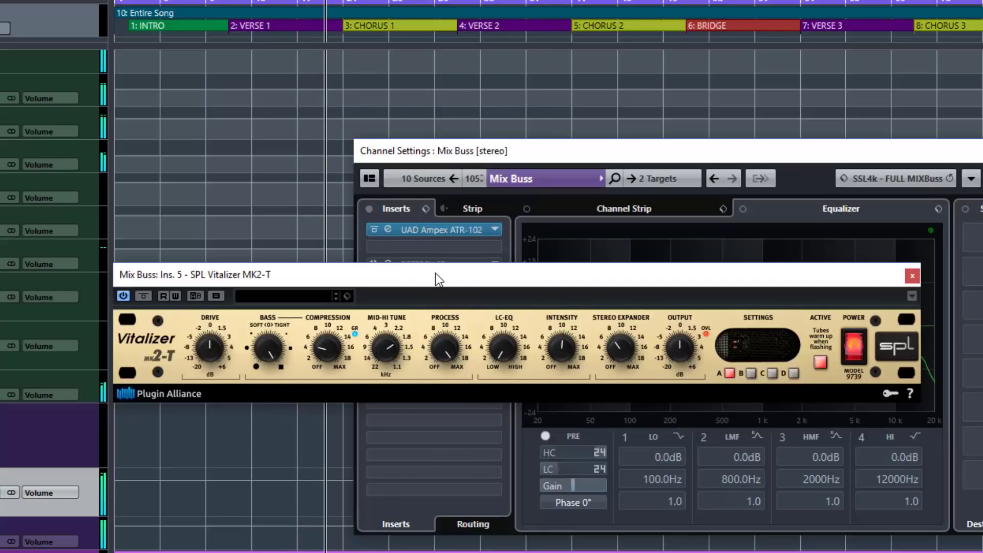
mouse_move(436, 273)
mouse_down()
mouse_move(443, 385)
mouse_move(439, 285)
mouse_up()
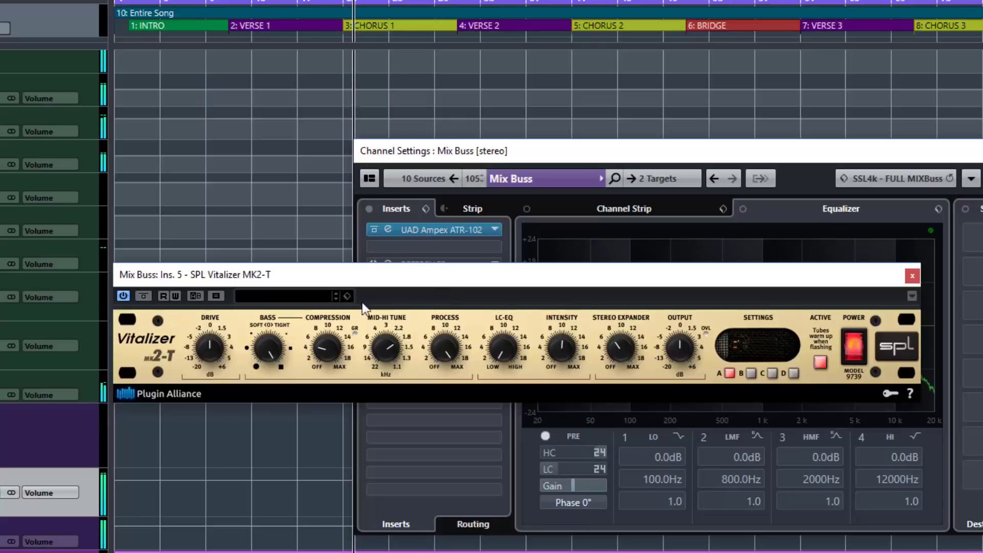
drag(440, 348, 438, 439)
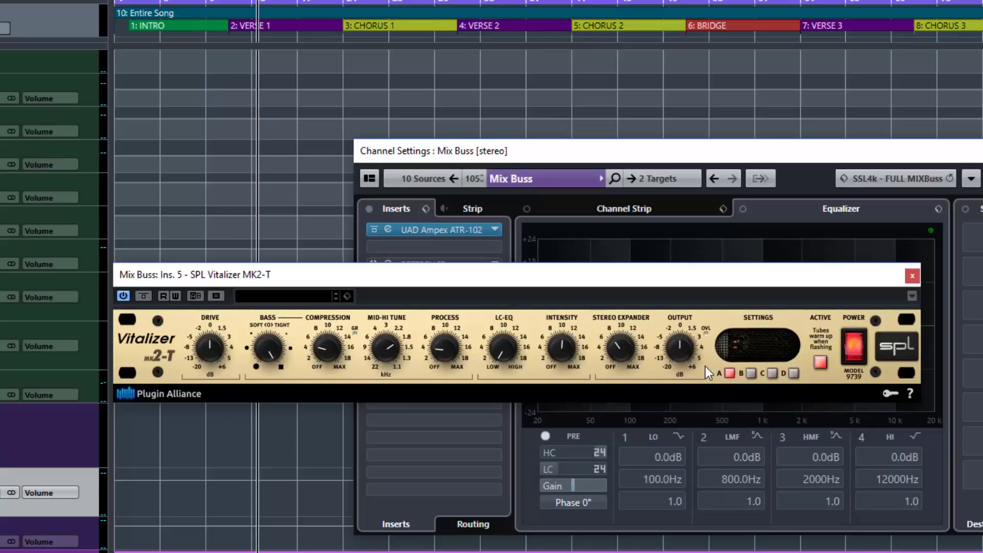
Set up setting B with Bass fully Tight and low Process, and setting C with Bass moderately Tight and Process at maximum
click(751, 372)
drag(274, 354, 273, 309)
click(772, 372)
drag(442, 348, 437, 191)
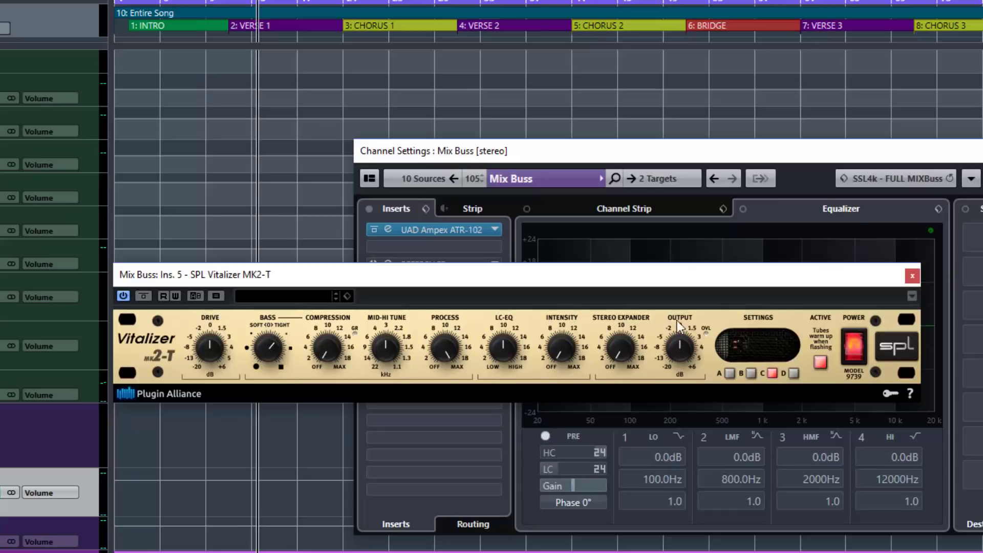
Recall setting B and compare it against bypass during playback, leaving the unit active
click(753, 372)
key(space)
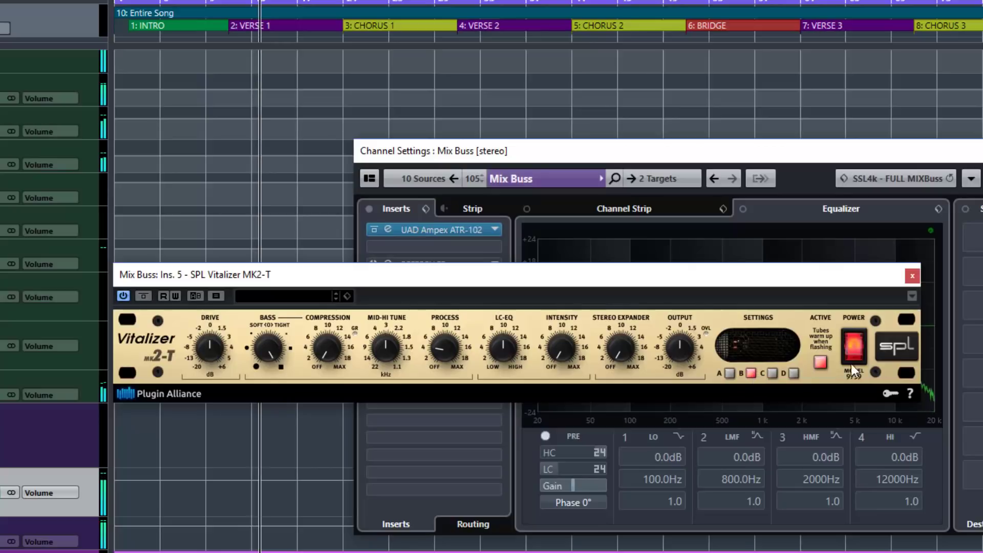
click(820, 362)
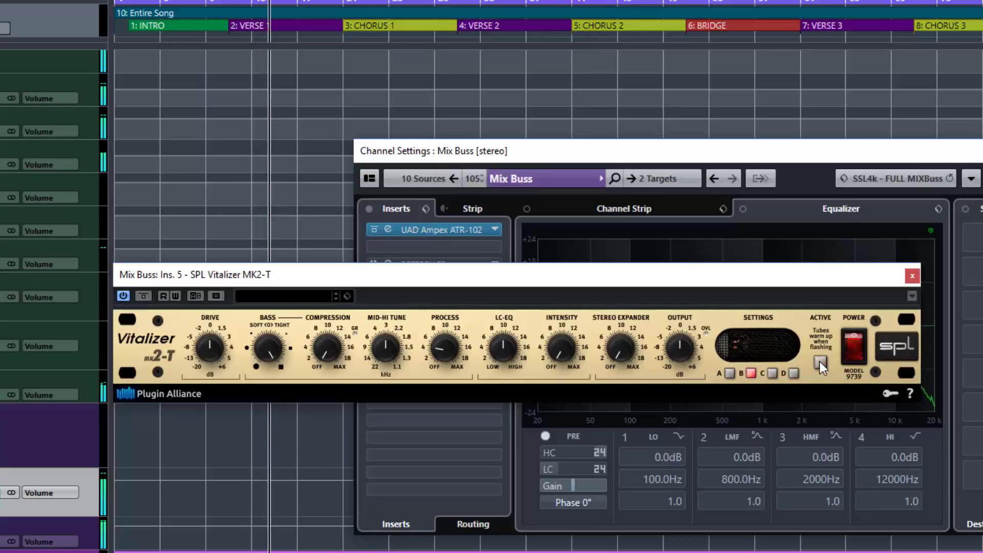
click(820, 363)
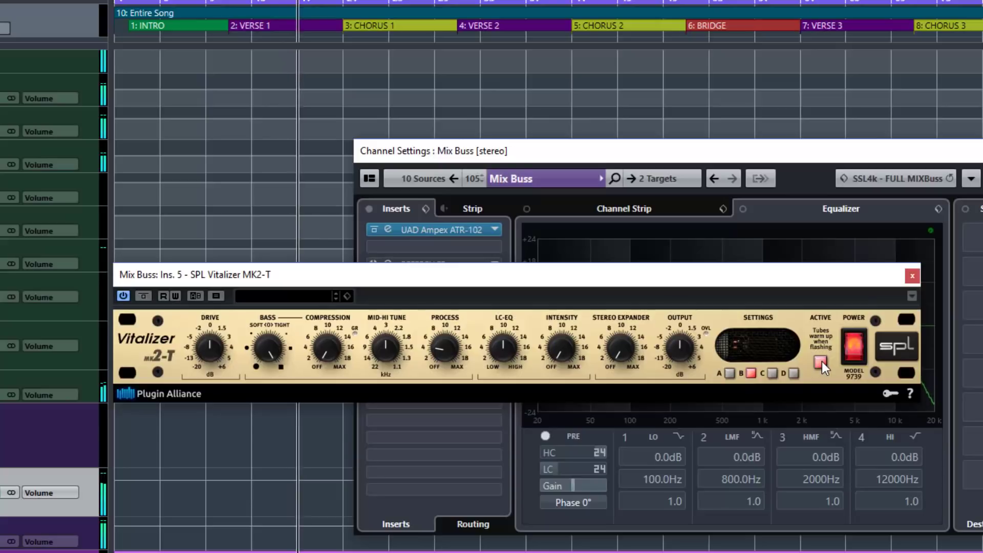
Alternate twice between settings C and B during playback, ending on B
click(772, 372)
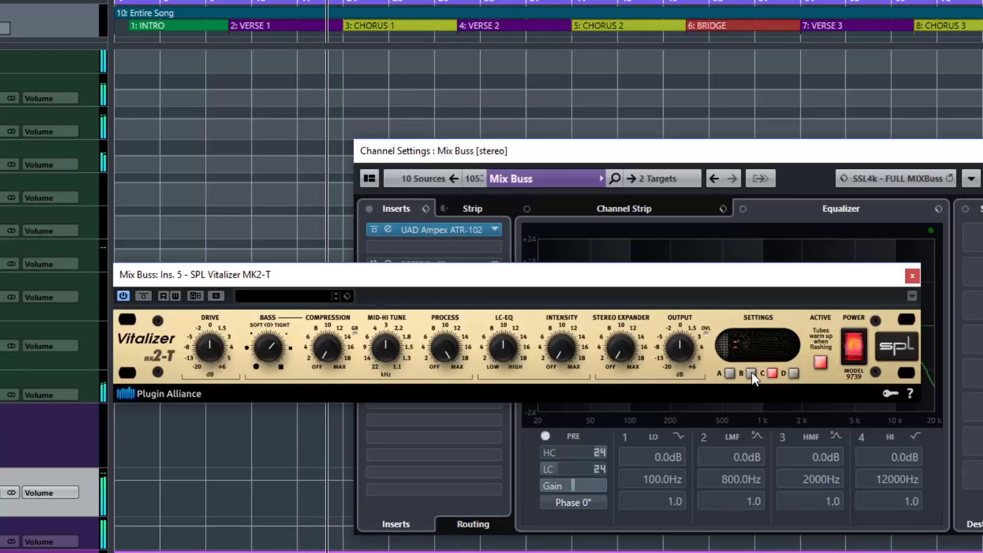
click(751, 372)
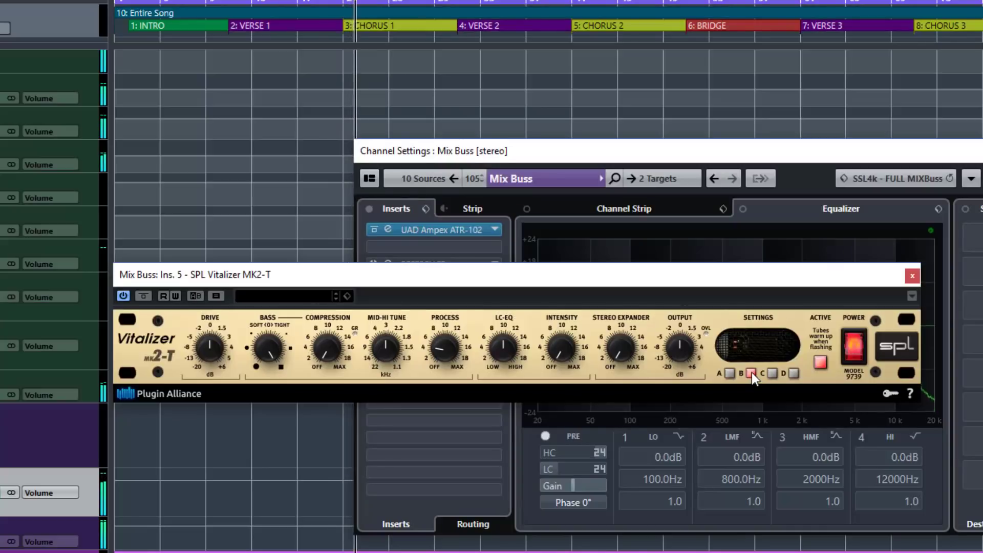
click(772, 372)
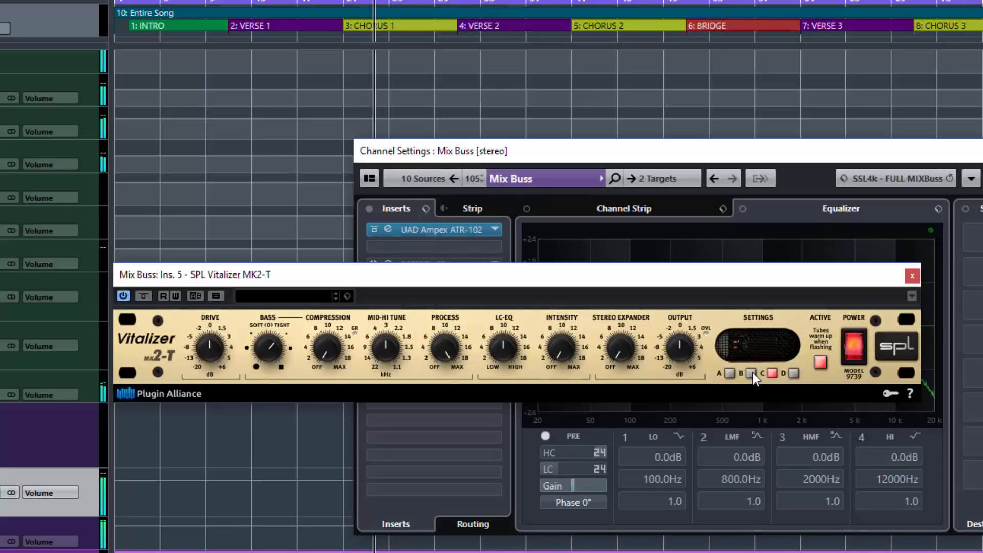
click(751, 373)
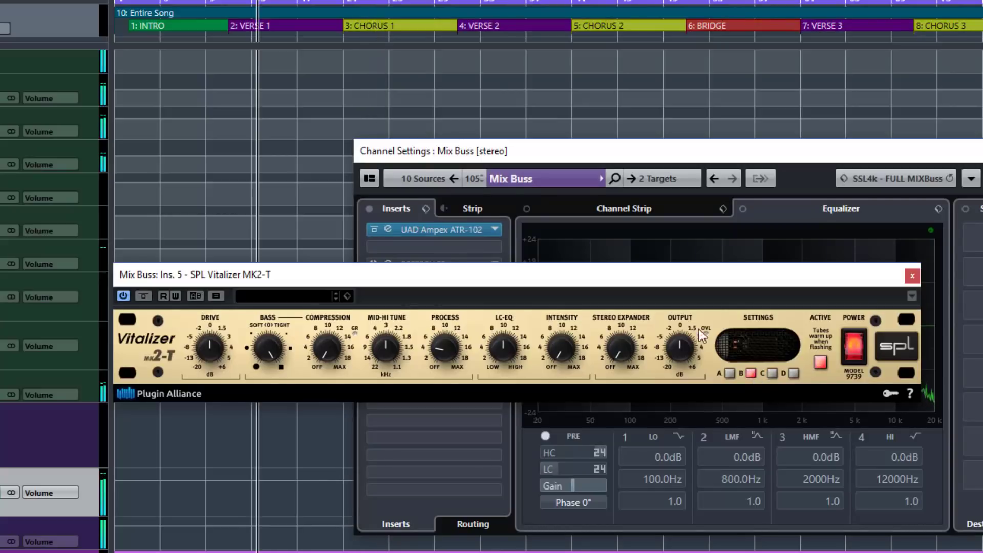
Set Process to about 10 in settings B and C, with Bass moderately Tight in B and moderately Soft in C
drag(442, 346, 441, 312)
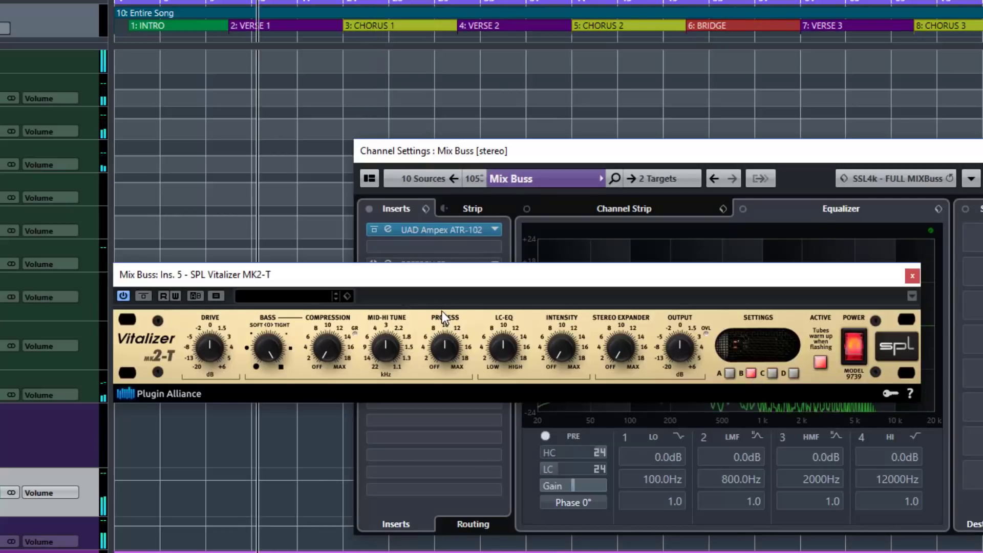
drag(267, 341, 266, 369)
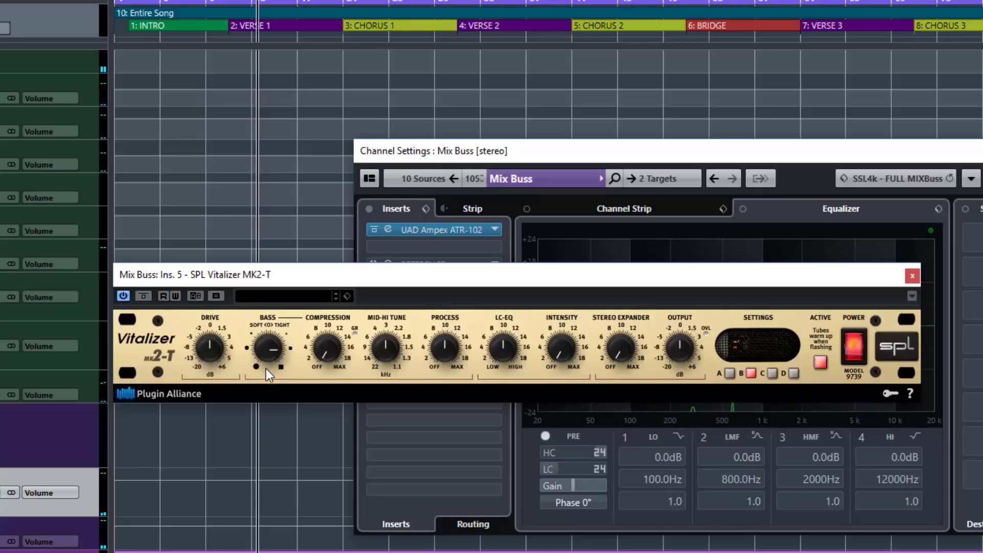
click(771, 372)
drag(454, 354, 447, 411)
drag(264, 354, 262, 399)
Play the song from setting C and compare the Soft and Tight Bass versions by switching between B and C, ending on B
key(space)
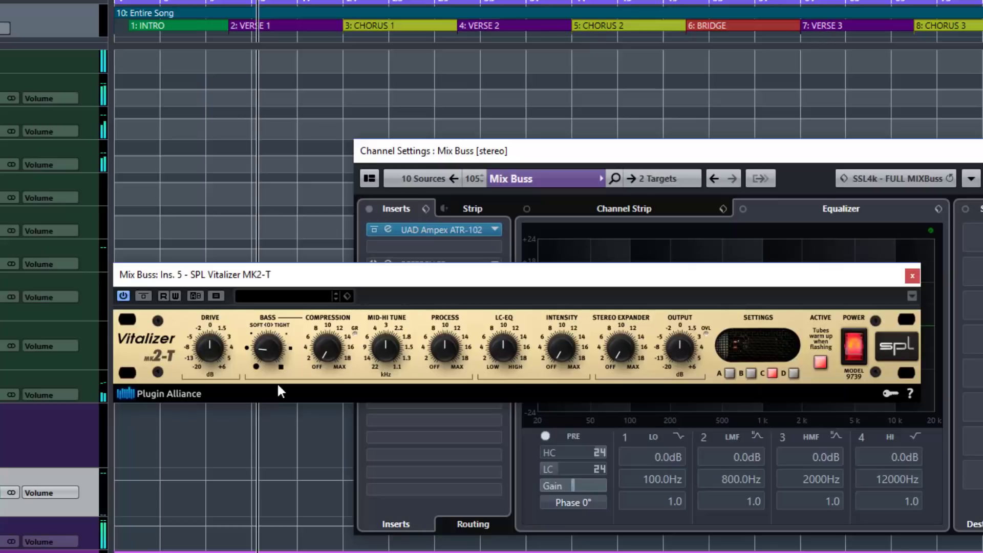
click(751, 372)
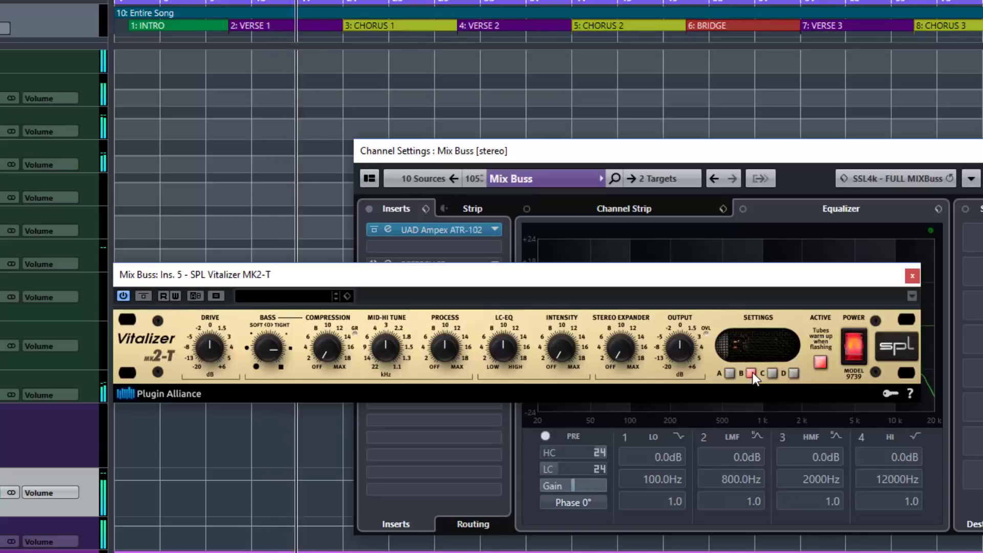
click(772, 372)
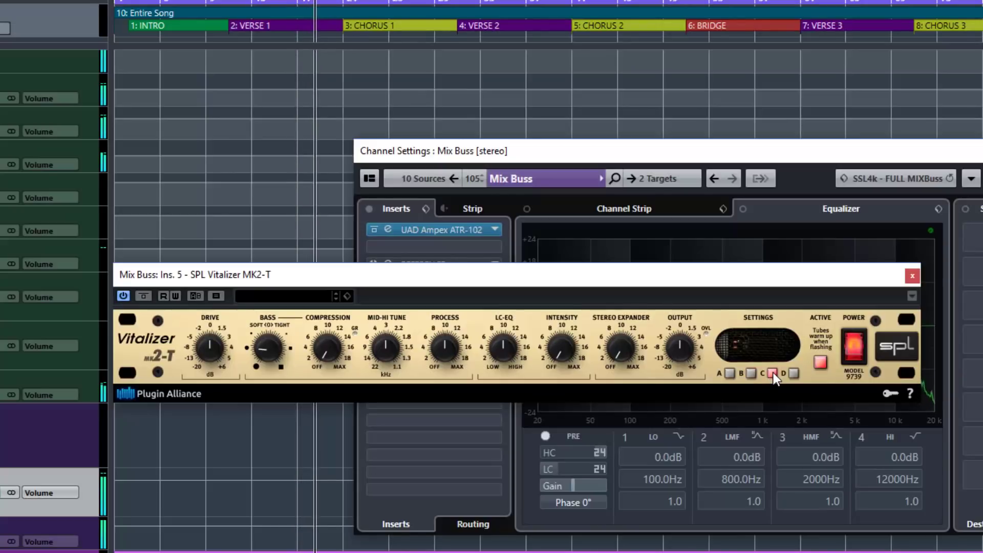
click(750, 372)
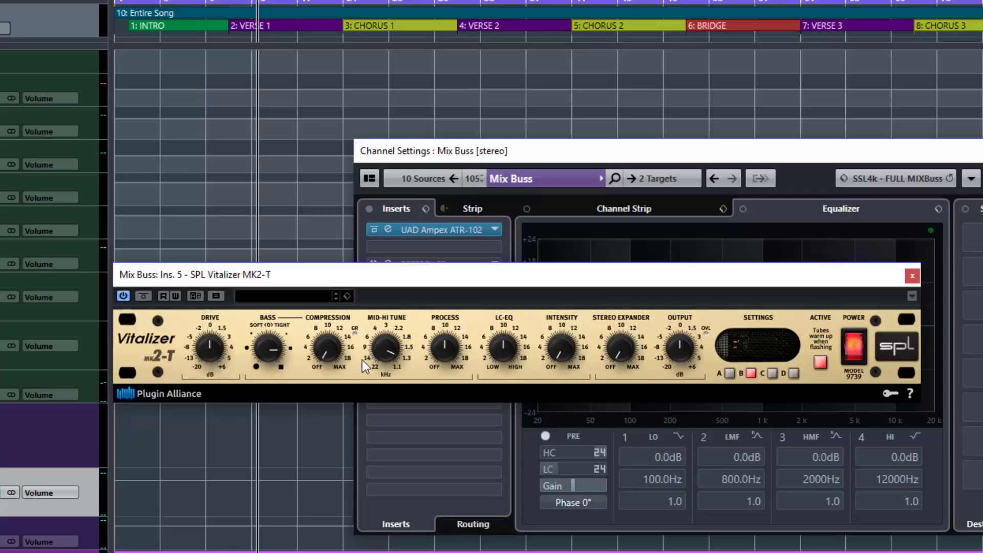
Center Bass between Soft and Tight, set Mid-Hi Tune between 1.5 and 1.8 kHz, and start playback
ctrl+click(386, 347)
drag(387, 343, 383, 302)
drag(382, 332, 381, 257)
drag(276, 382, 276, 389)
key(space)
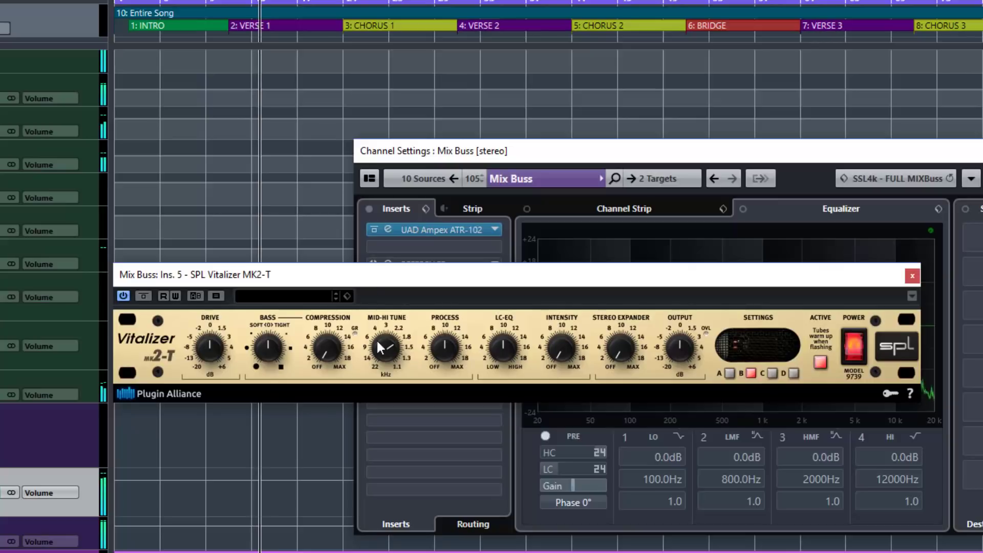
Sweep Mid-Hi Tune to 1.1 kHz and back to between 1.5 and 1.8 kHz, with Process raised to about 15
drag(384, 343, 385, 303)
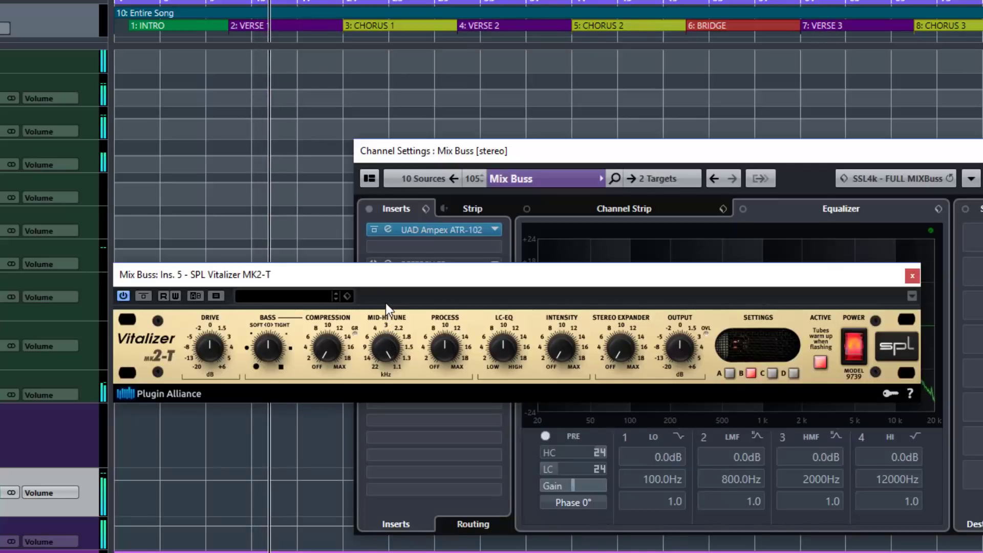
drag(443, 348, 446, 322)
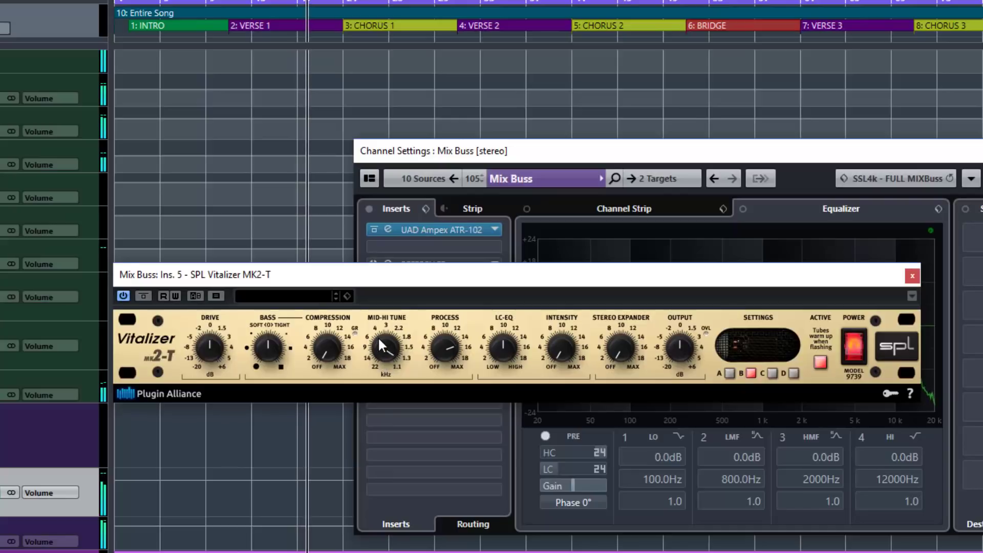
drag(380, 328, 377, 362)
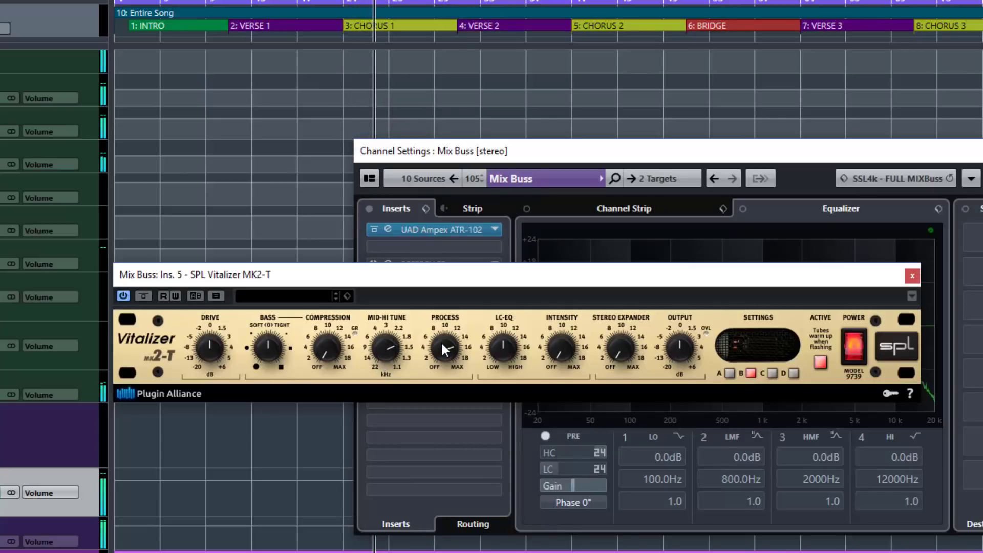
drag(440, 341, 441, 338)
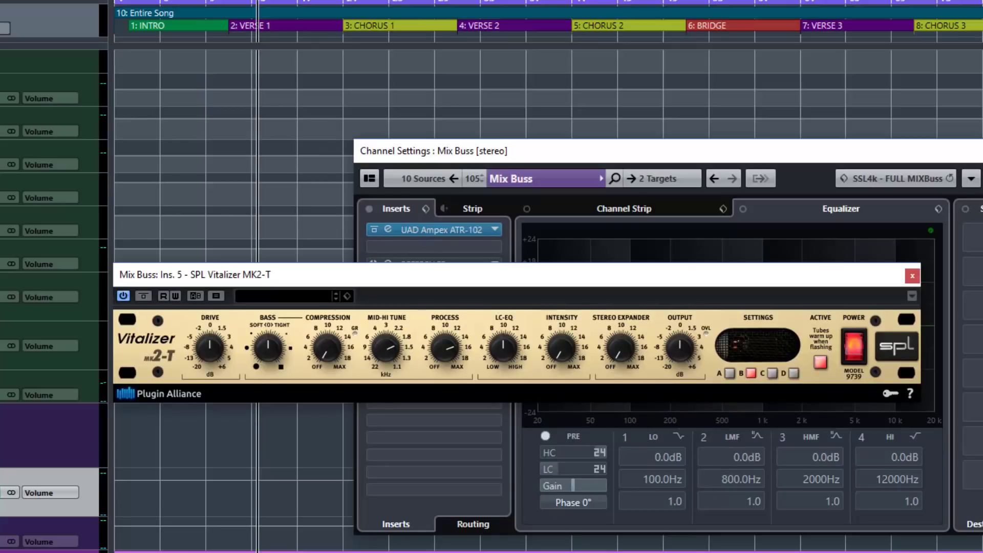
Play the song and raise Intensity to about 18 with LC-EQ turned fully to High
drag(583, 275, 592, 277)
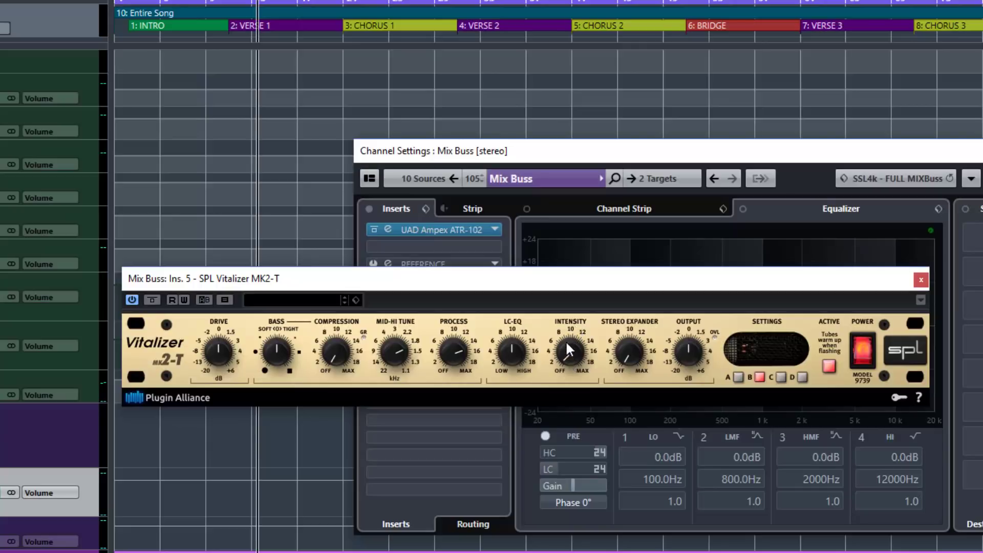
drag(572, 315, 577, 296)
key(space)
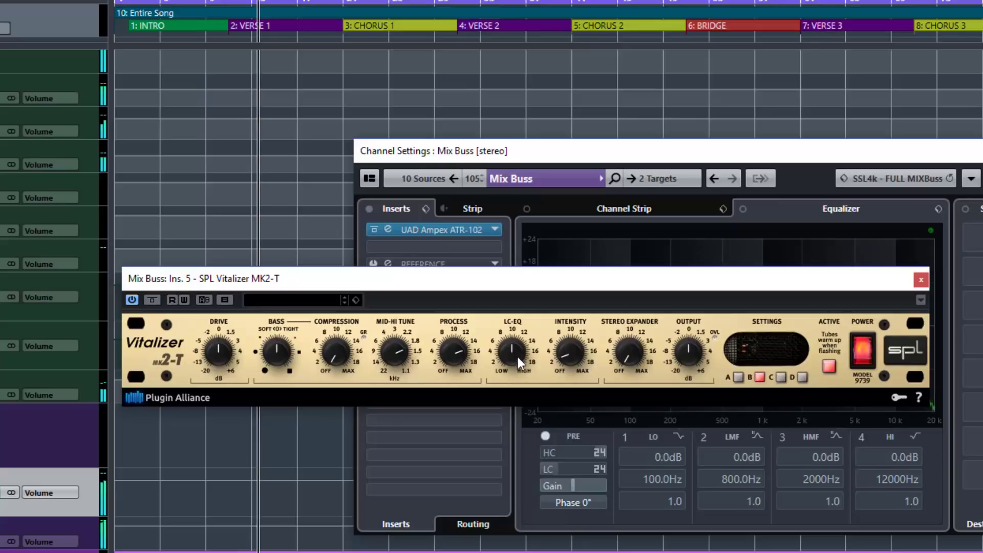
drag(573, 338, 566, 233)
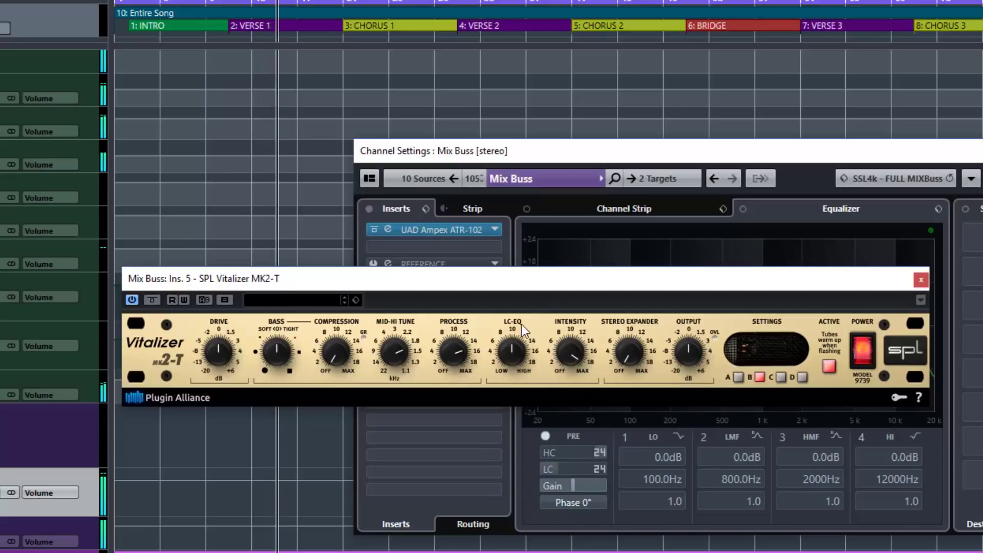
drag(515, 342, 499, 312)
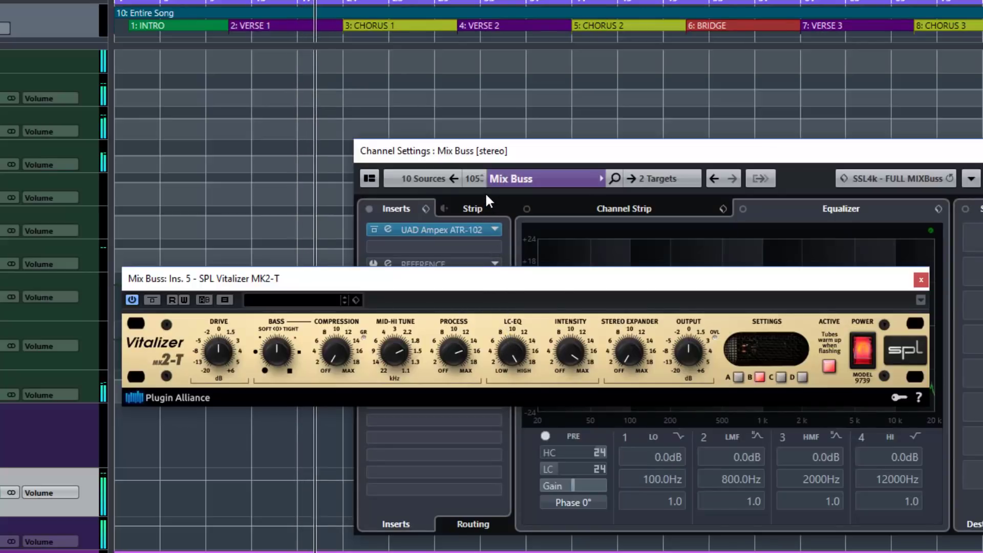
Try different Intensity and LC-EQ amounts during playback, ending with LC-EQ just above center and Intensity off
drag(566, 341, 573, 401)
drag(512, 353, 516, 412)
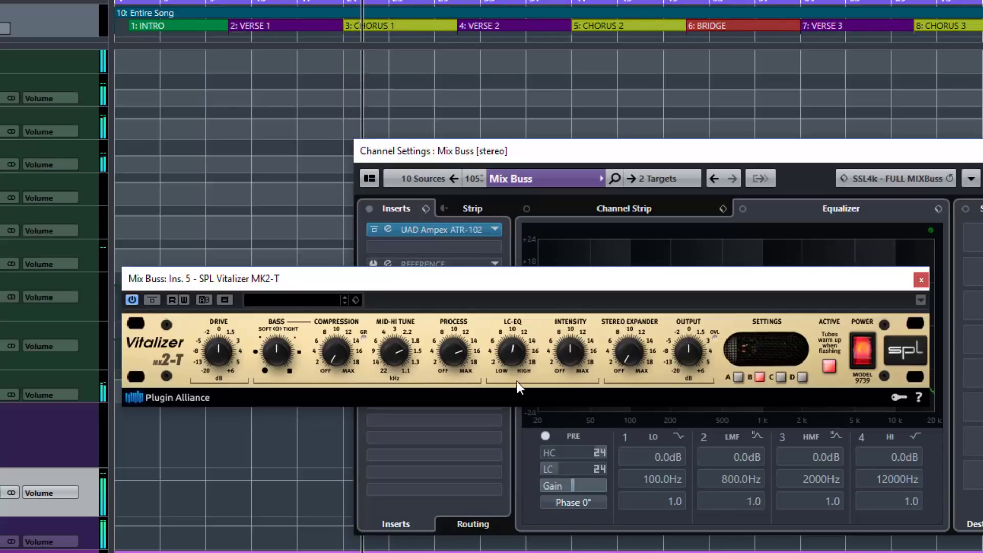
drag(574, 351, 573, 311)
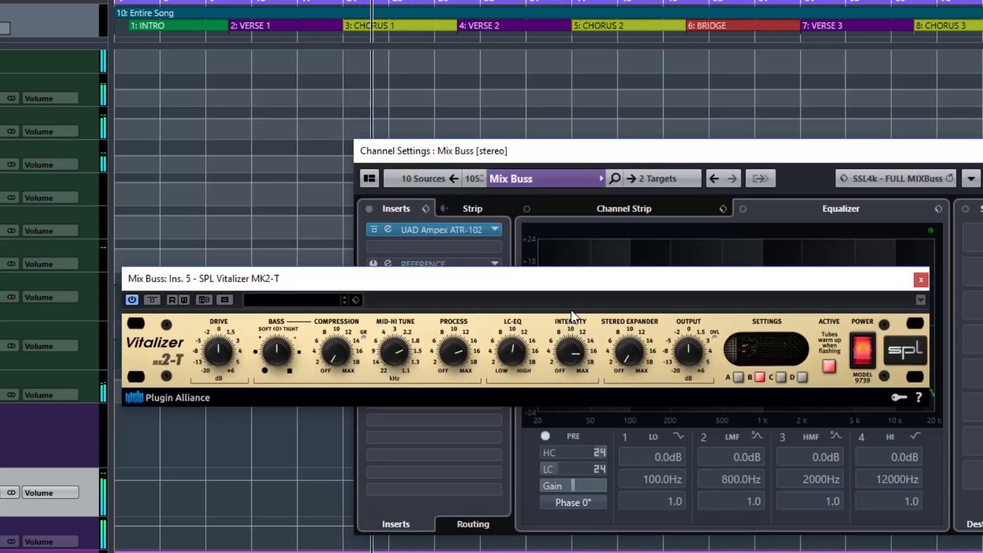
drag(509, 351, 509, 392)
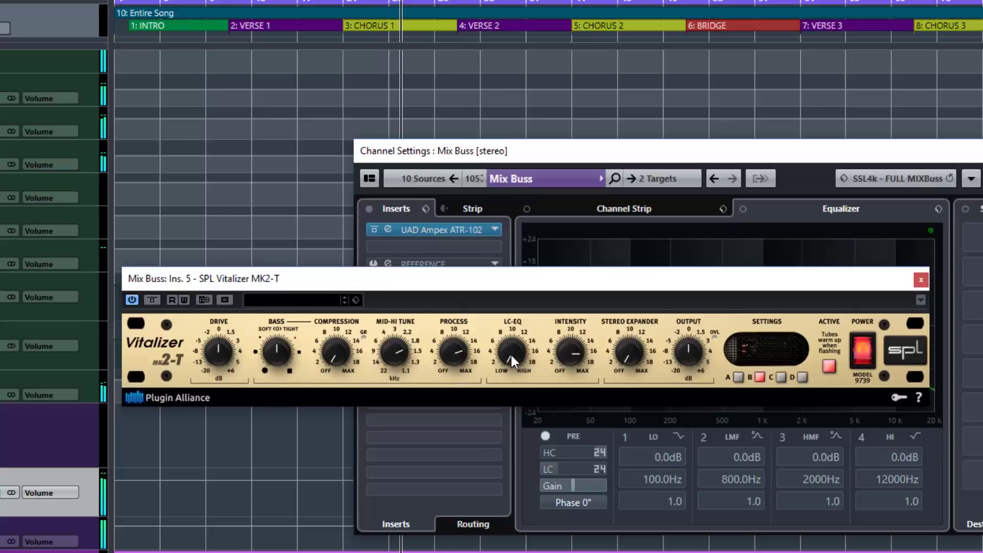
drag(511, 352, 504, 277)
drag(502, 242, 572, 484)
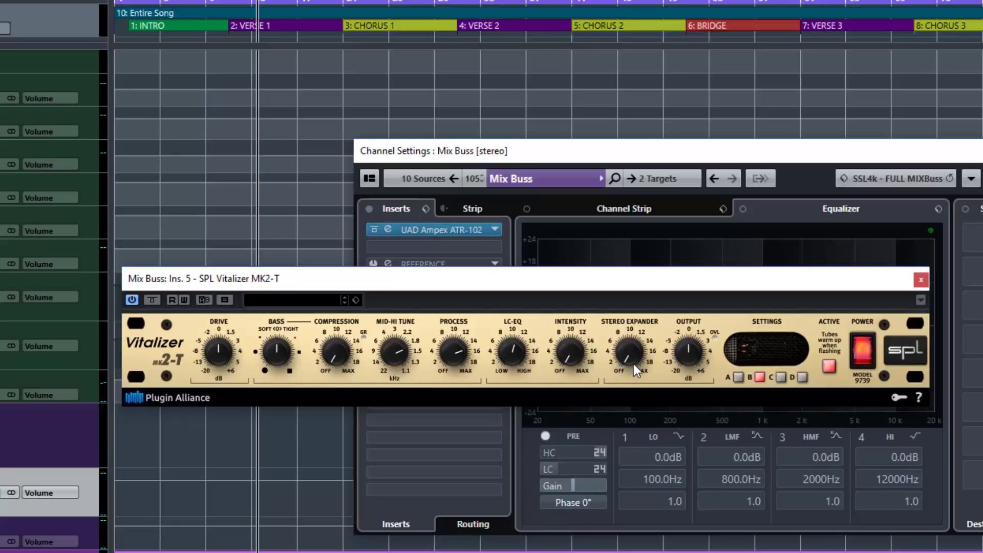
Sweep Stereo Expander from off to maximum and back to off during playback
drag(633, 364, 633, 228)
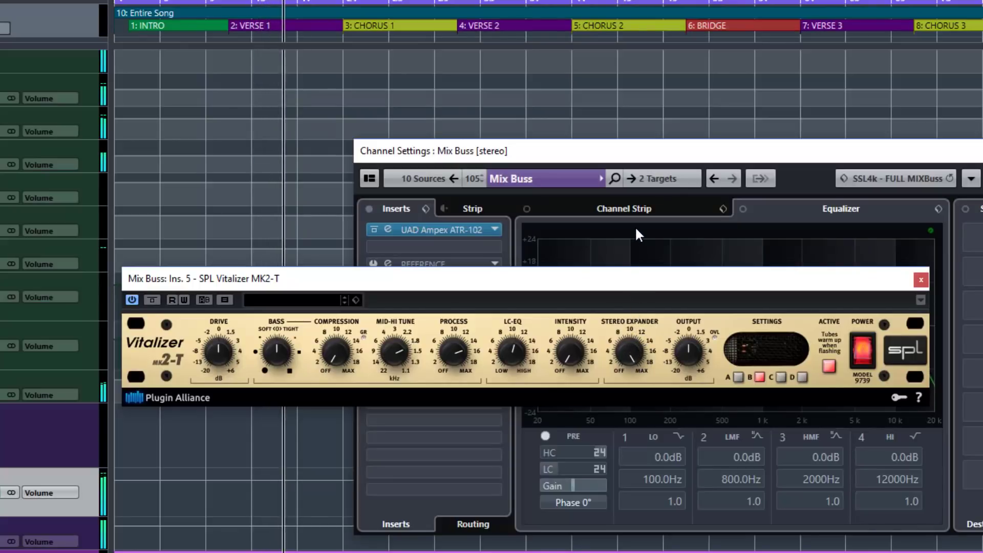
drag(636, 231, 628, 347)
drag(630, 332, 632, 362)
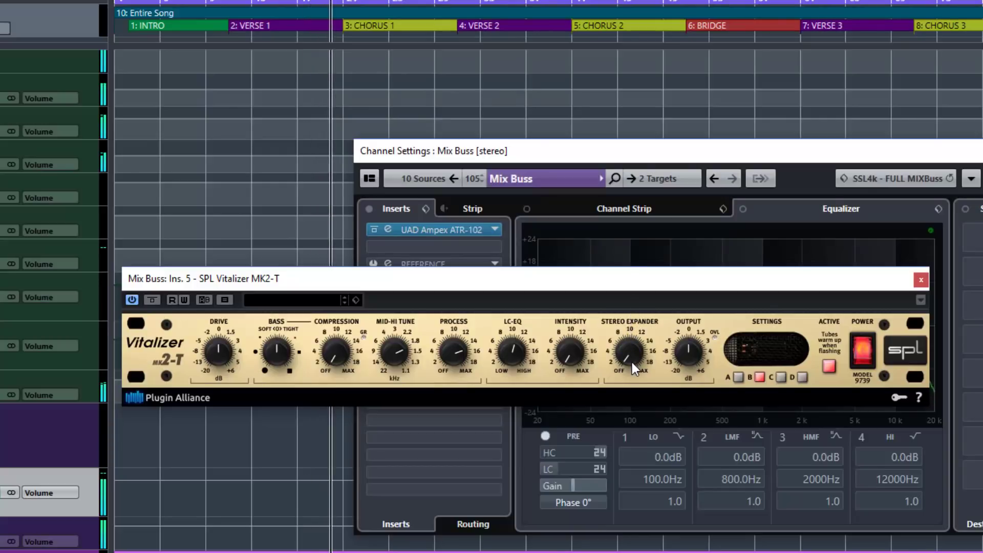
Restart playback, raise Drive to about +6 dB and lower Output to about -5 dB
key(space)
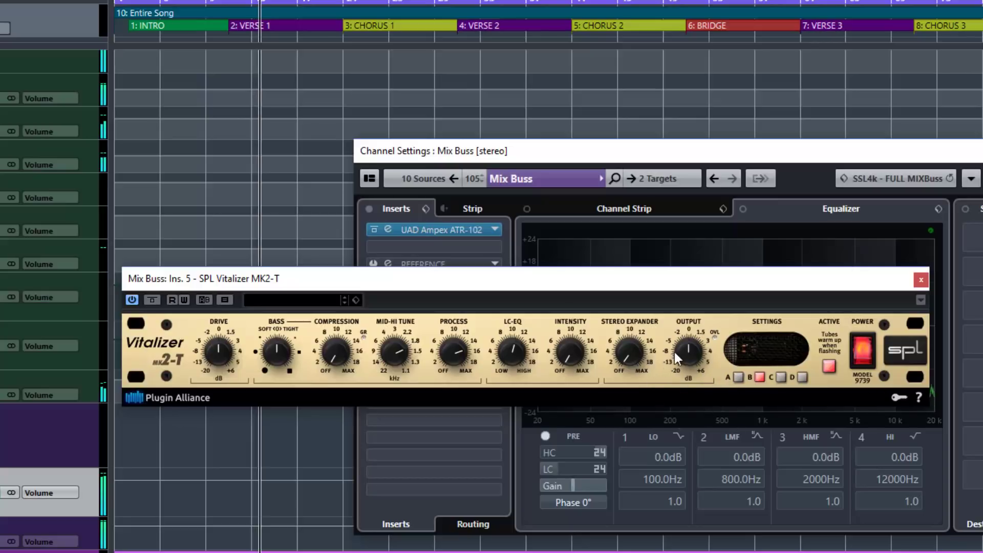
drag(684, 346, 689, 385)
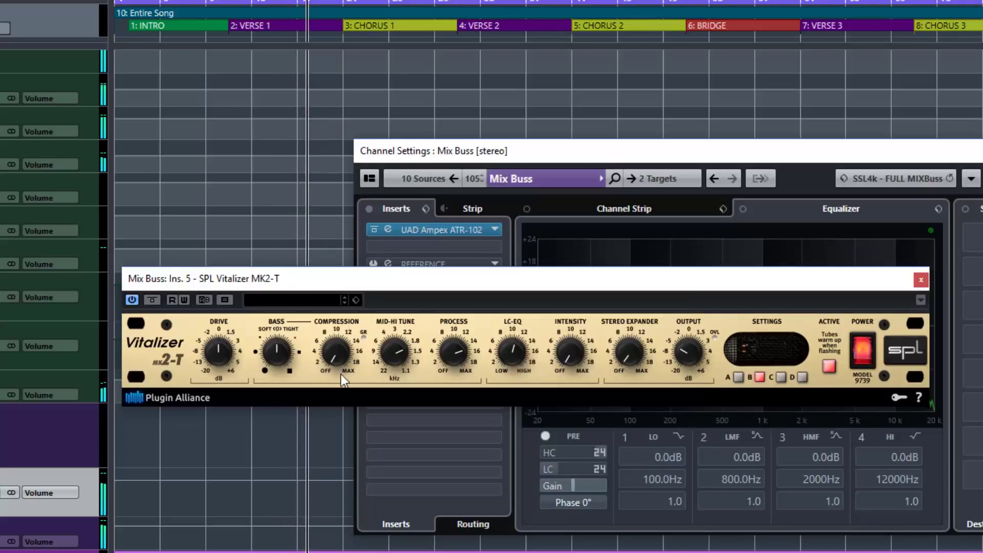
drag(224, 351, 217, 282)
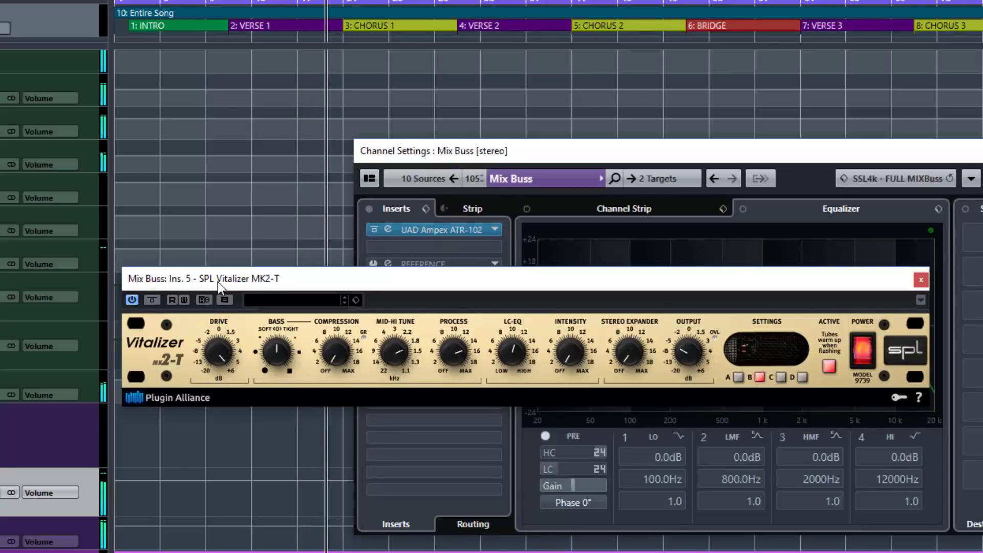
mouse_move(686, 347)
mouse_down()
mouse_move(688, 365)
mouse_move(686, 321)
mouse_move(687, 341)
mouse_up()
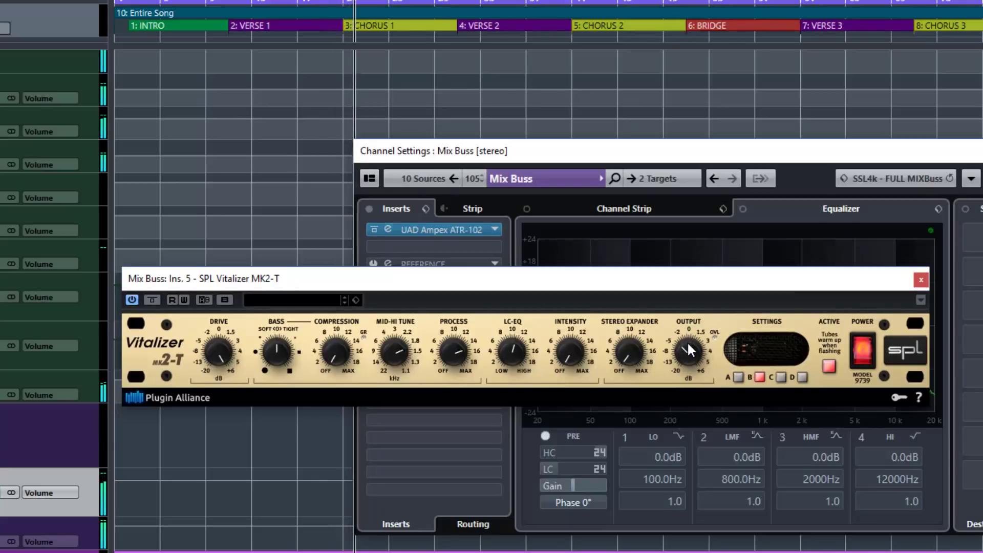
Set Compression to about 4 and Process to about 9 while the song plays
drag(459, 356, 503, 478)
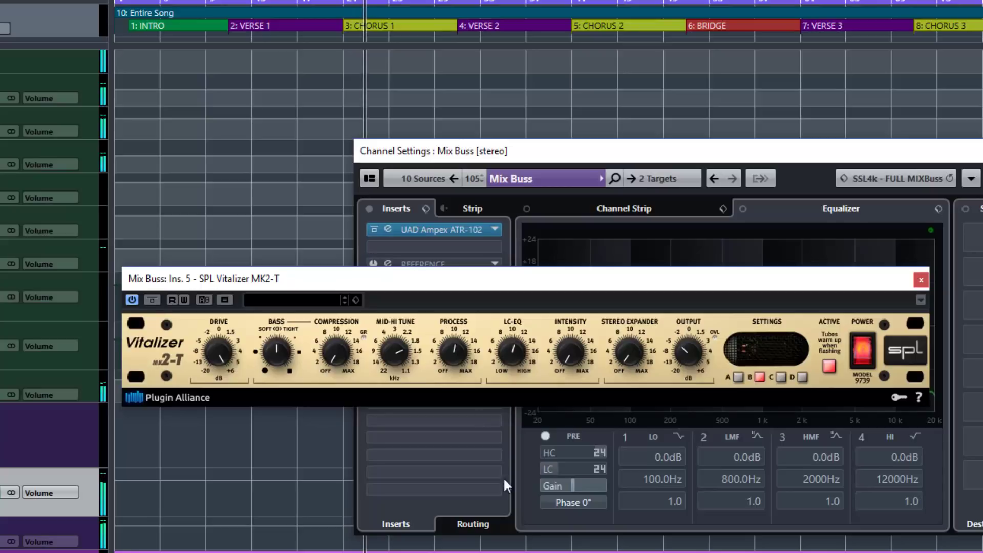
drag(348, 360, 333, 288)
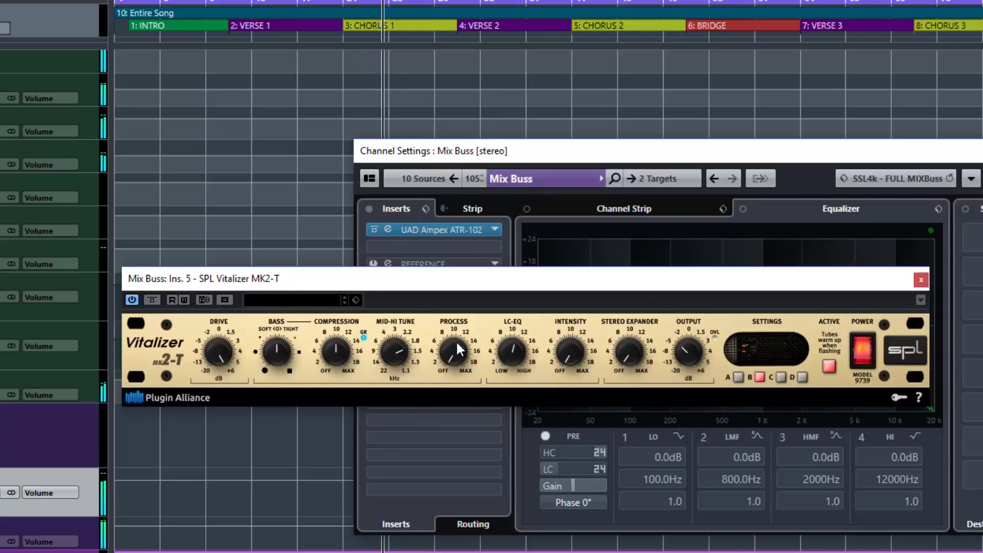
drag(333, 348, 340, 386)
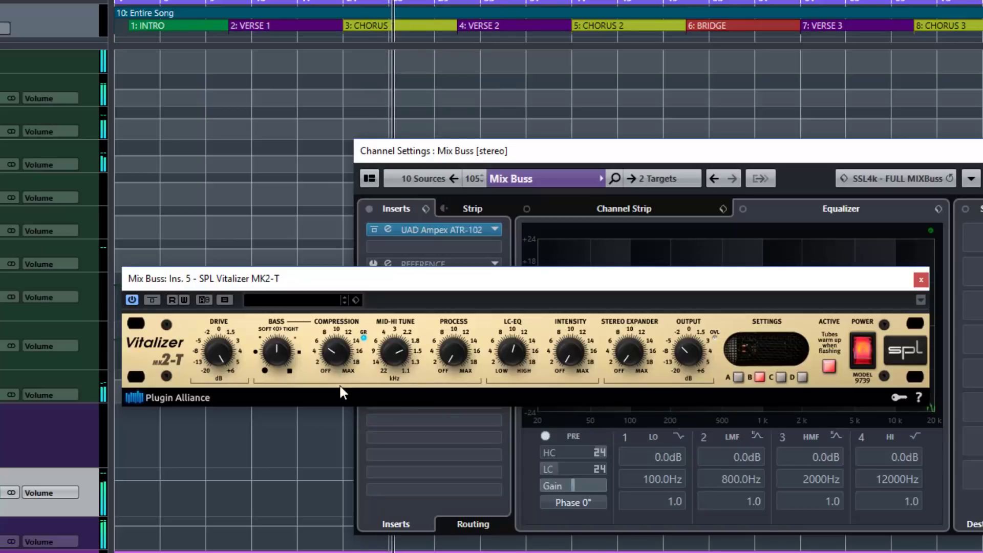
drag(457, 351, 454, 297)
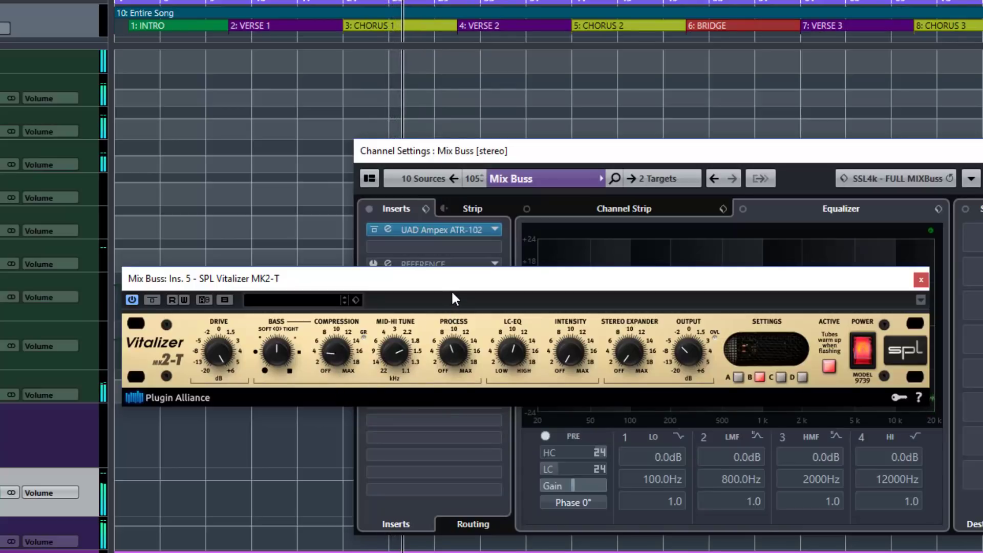
Set Mid-Hi Tune to about 3 kHz and Bass moderately Soft, with Process at about 6 and LC-EQ at about 10
drag(400, 360, 400, 374)
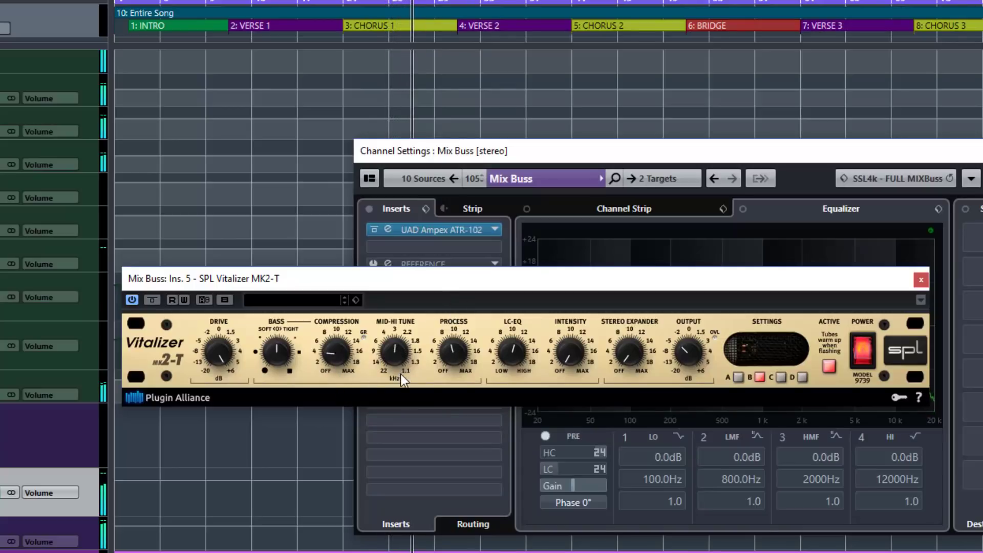
drag(275, 360, 276, 382)
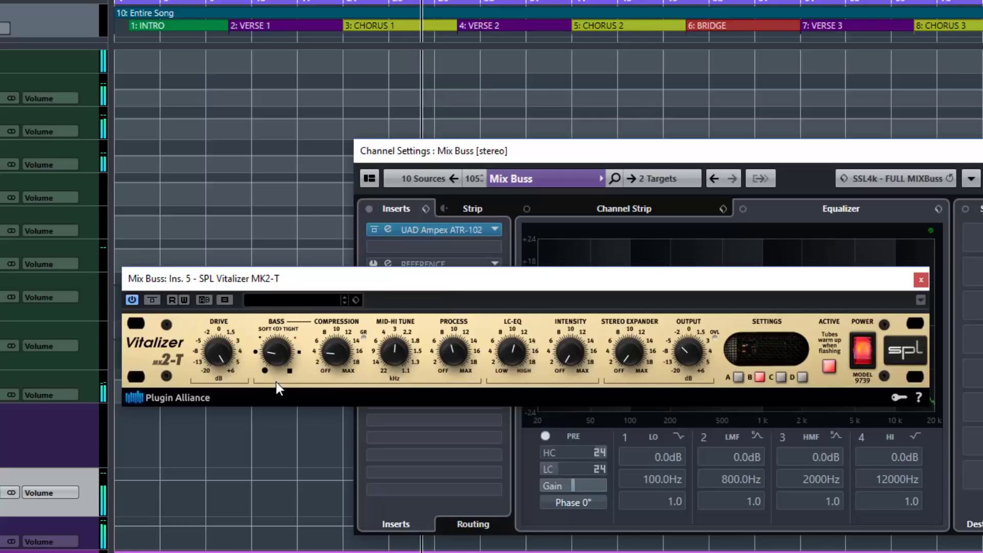
drag(449, 349, 447, 354)
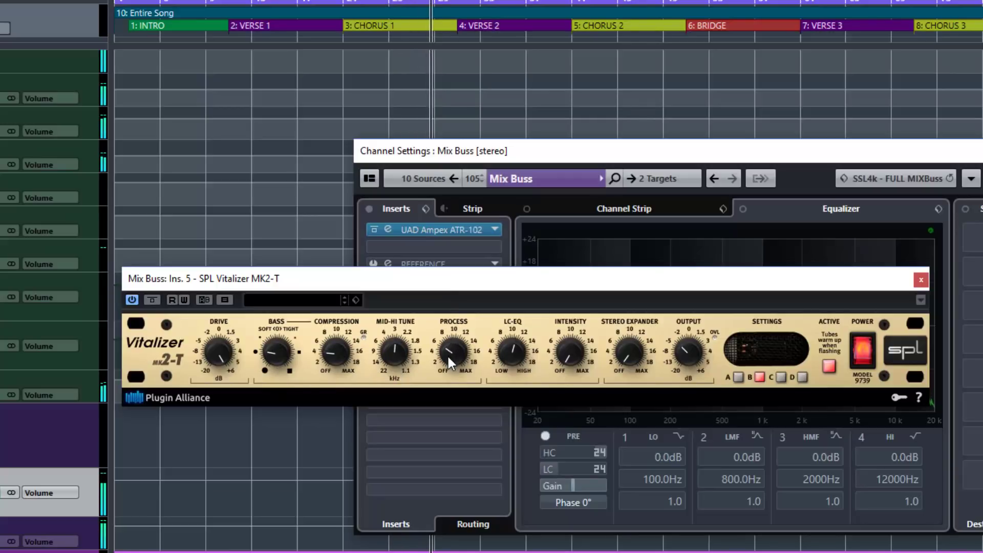
drag(521, 357, 521, 362)
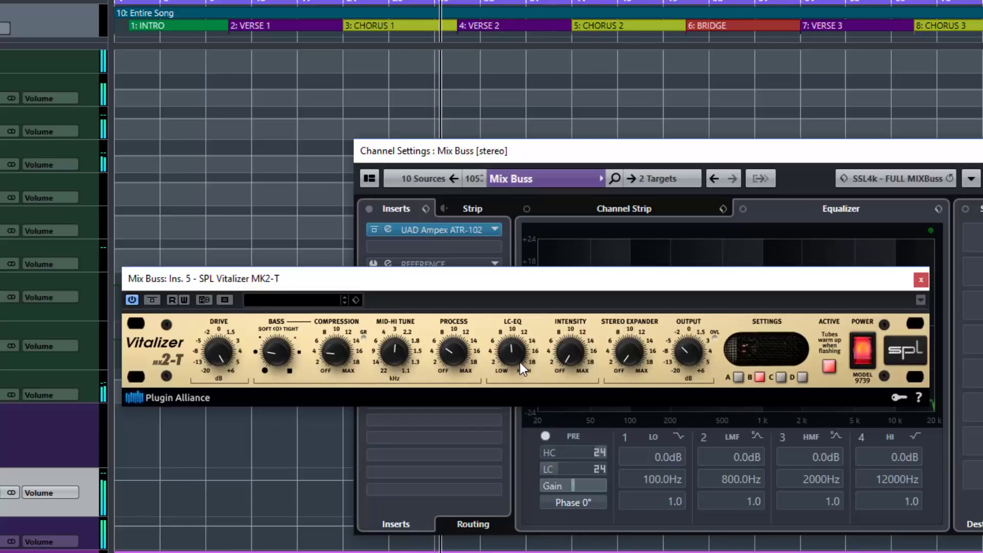